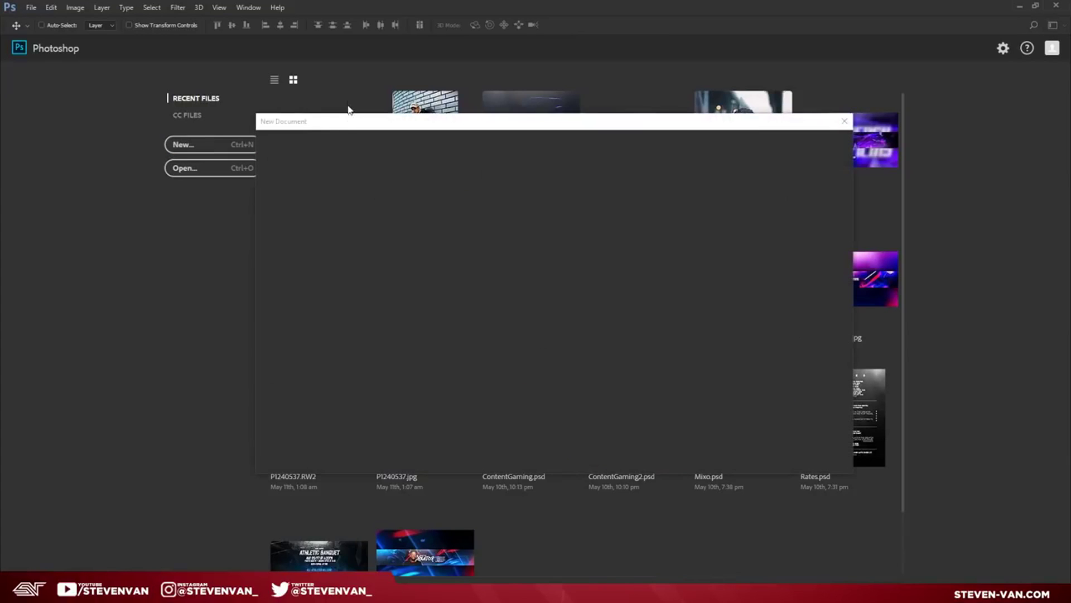
# Step: Create a new document 2560 pixels wide and 1440 pixels high with a transparent background
pyautogui.moveTo(338, 121); pyautogui.dragTo(244, 116)
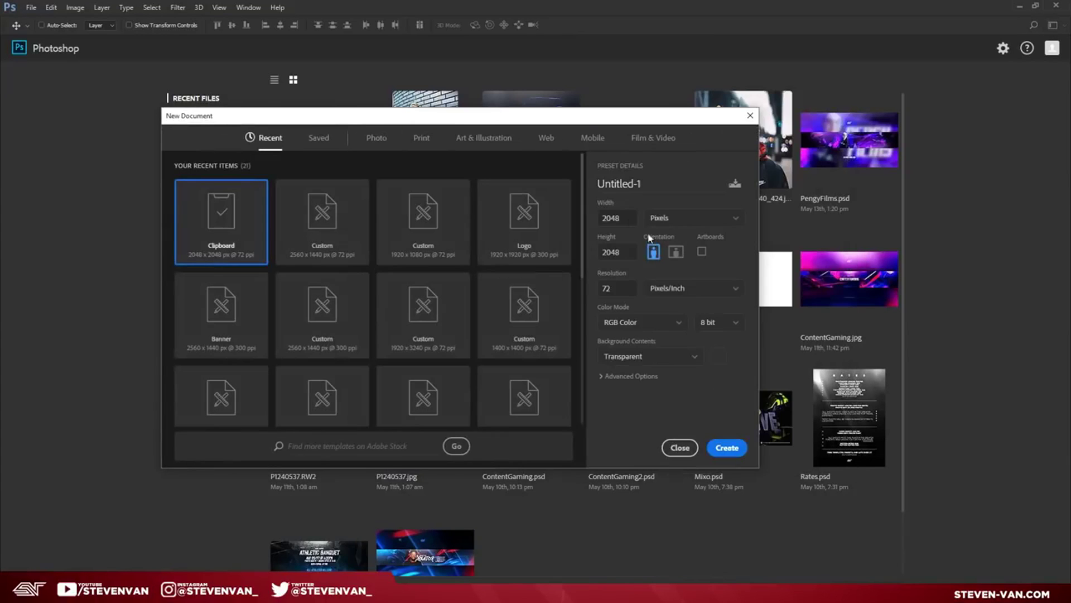
pyautogui.click(621, 218)
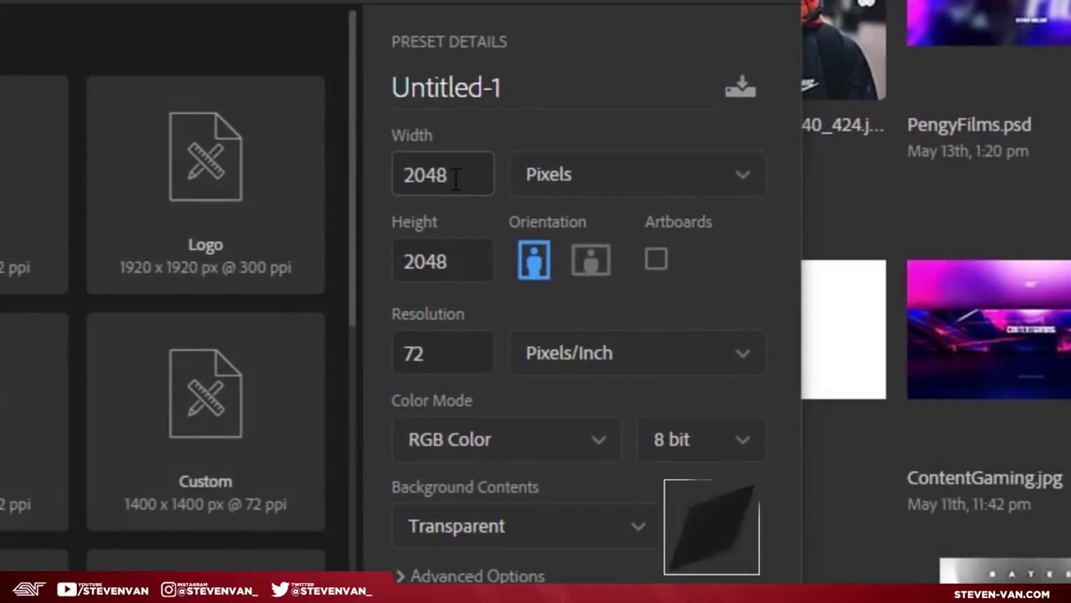
pyautogui.doubleClick(456, 178)
pyautogui.write('256')
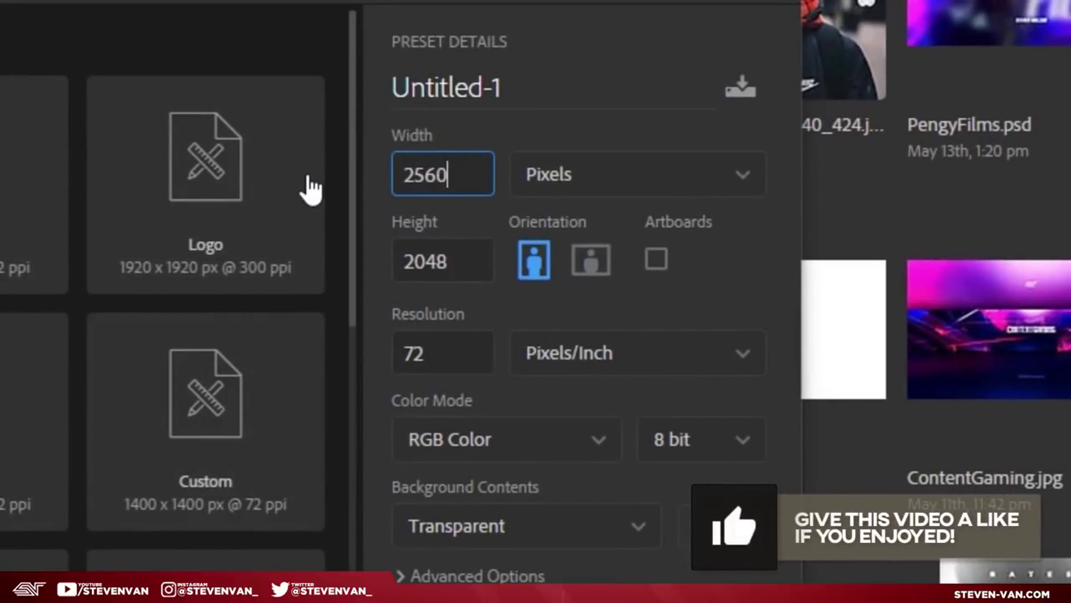
pyautogui.press('Tab')
pyautogui.write('1440')
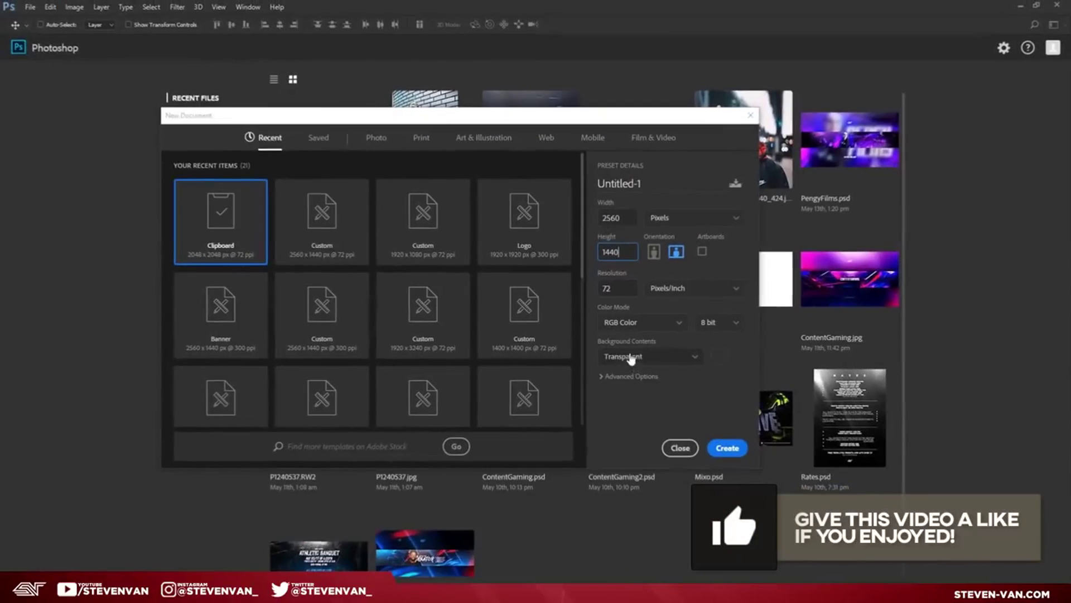
pyautogui.click(719, 444)
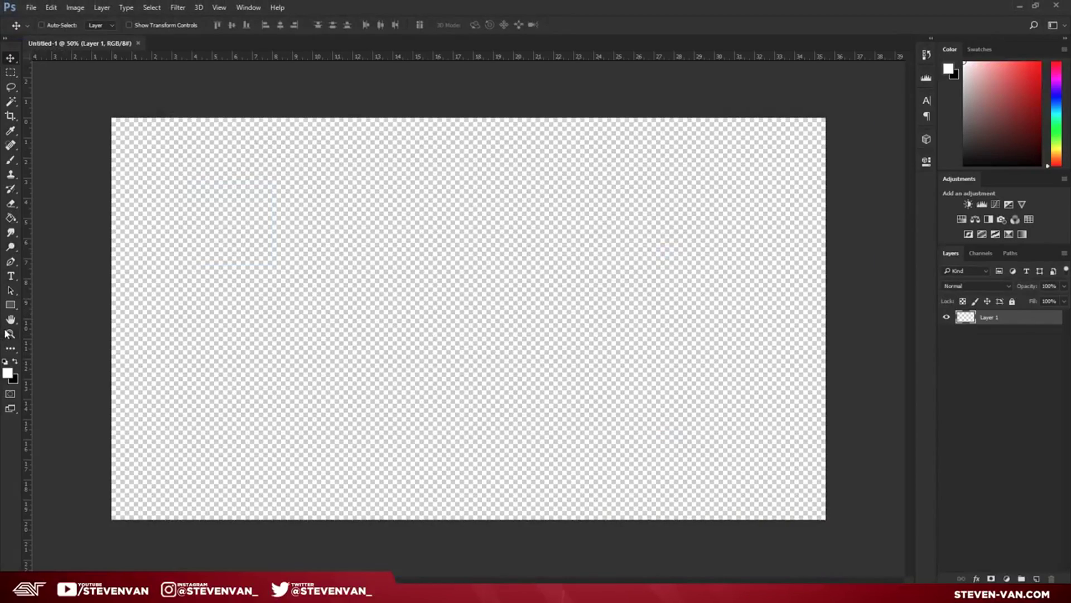
# Step: Place the Channel Banner Template file as an embedded image filling the canvas
pyautogui.click(8, 333)
pyautogui.moveTo(270, 259); pyautogui.dragTo(266, 284)
pyautogui.click(31, 8)
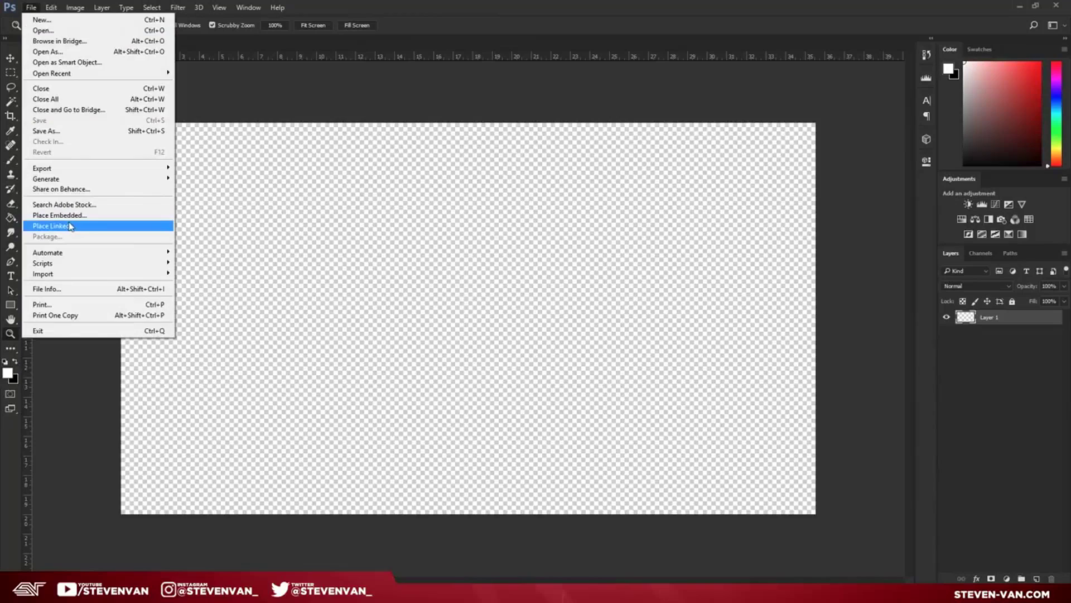
pyautogui.click(91, 214)
pyautogui.click(196, 95)
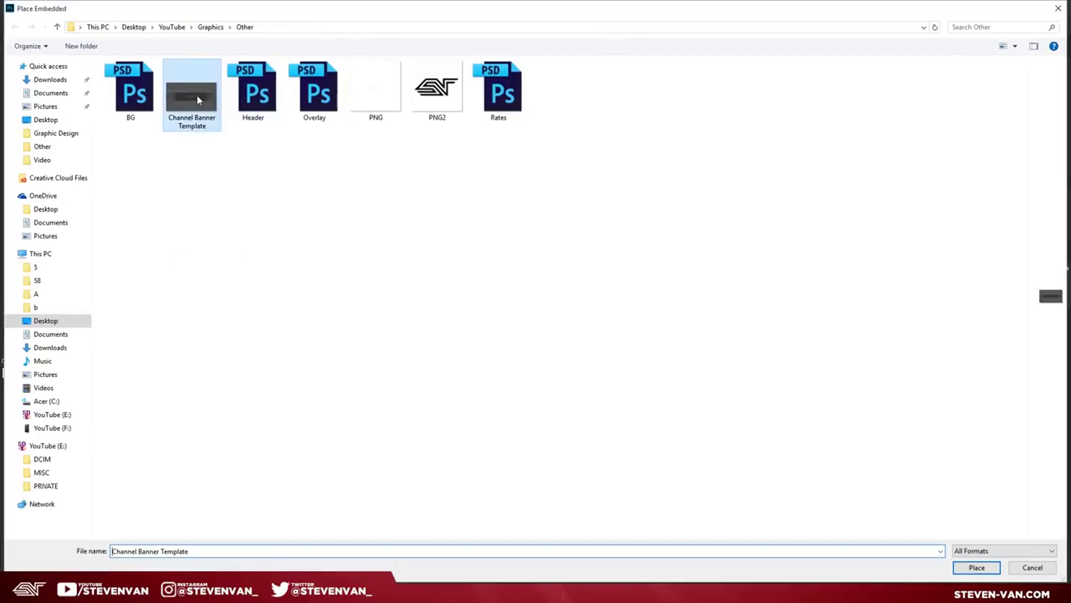
pyautogui.doubleClick(196, 95)
pyautogui.press('Return')
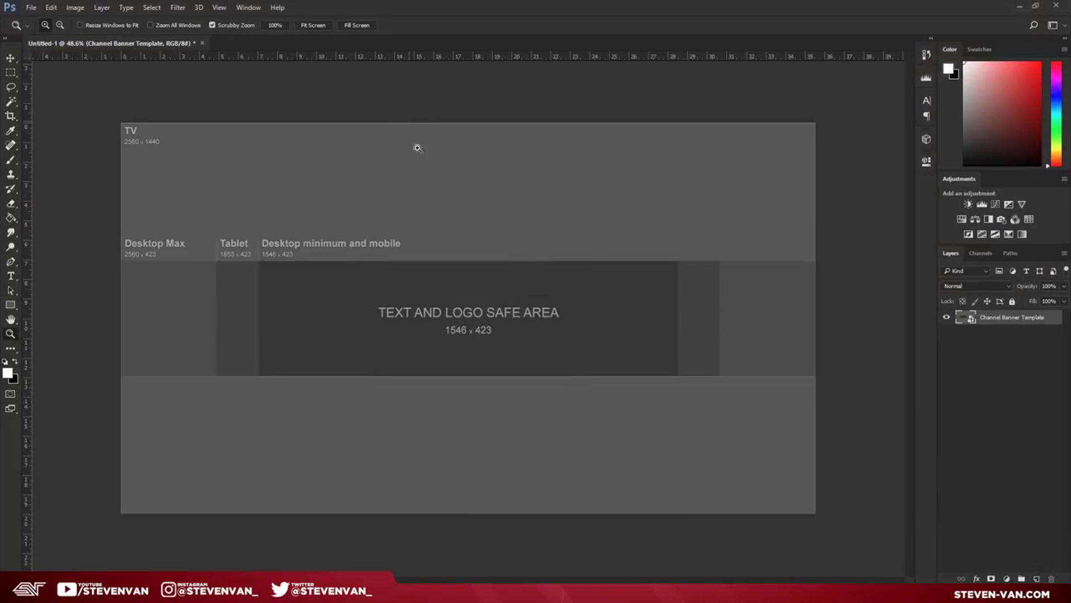
# Step: Add horizontal guides along the upper and lower edges of the template's text and logo safe area
pyautogui.moveTo(437, 254); pyautogui.dragTo(431, 123)
pyautogui.moveTo(335, 368); pyautogui.dragTo(307, 220)
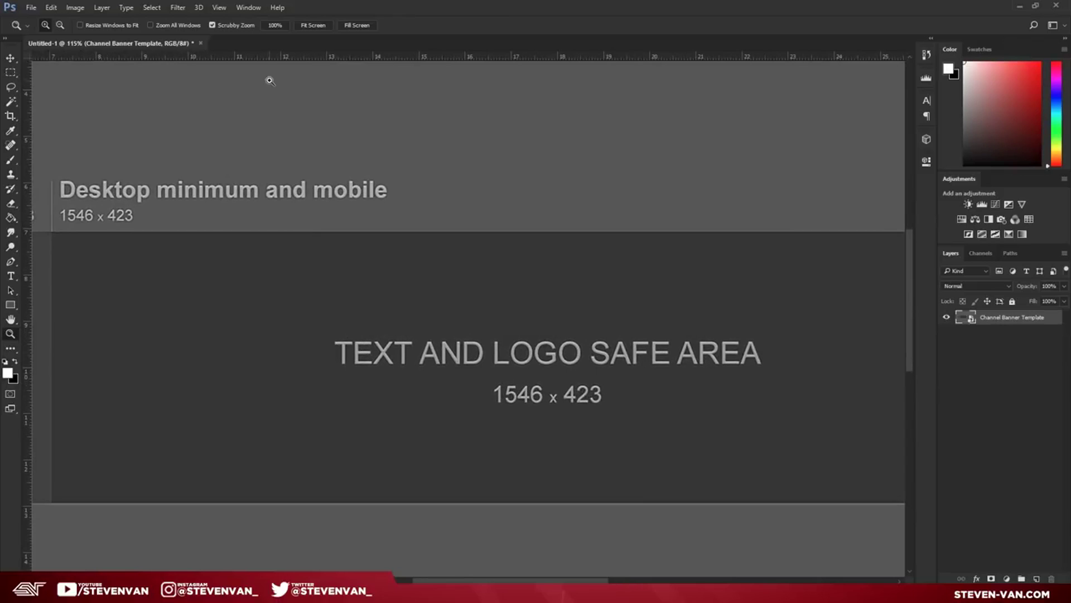
pyautogui.click(6, 59)
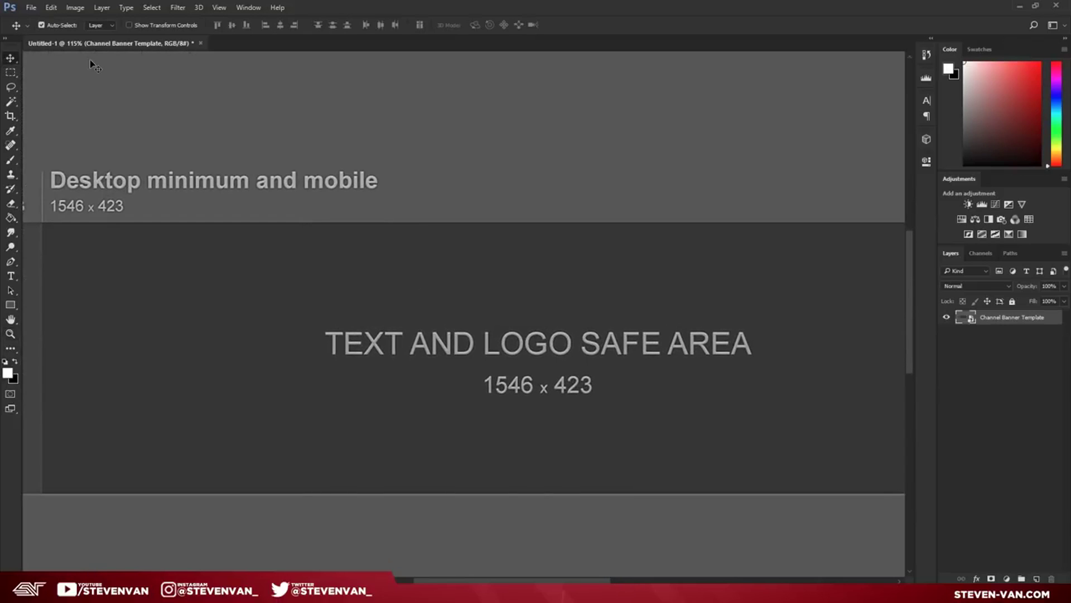
pyautogui.moveTo(95, 57); pyautogui.dragTo(124, 231)
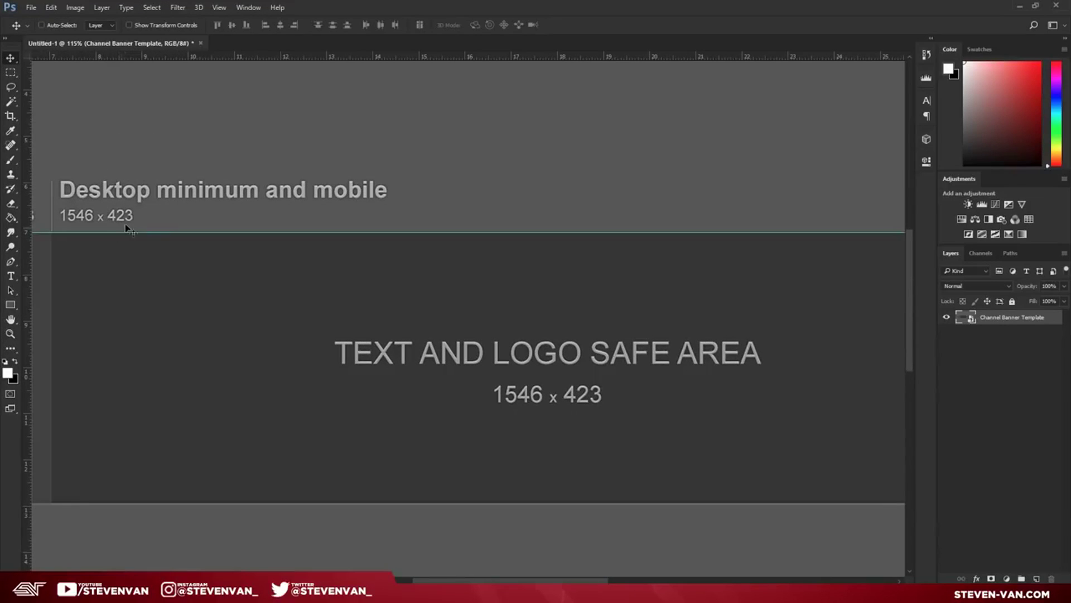
pyautogui.scroll(-2, 167, 312)
pyautogui.scroll(5, 228, 470)
pyautogui.moveTo(226, 58); pyautogui.dragTo(213, 483)
# Step: Add vertical guides along the left edges of the template's Tablet and Desktop minimum and mobile zones
pyautogui.scroll(-3, 198, 461)
pyautogui.hscroll(-4, 135, 390)
pyautogui.scroll(1, 134, 268)
pyautogui.scroll(2, 39, 302)
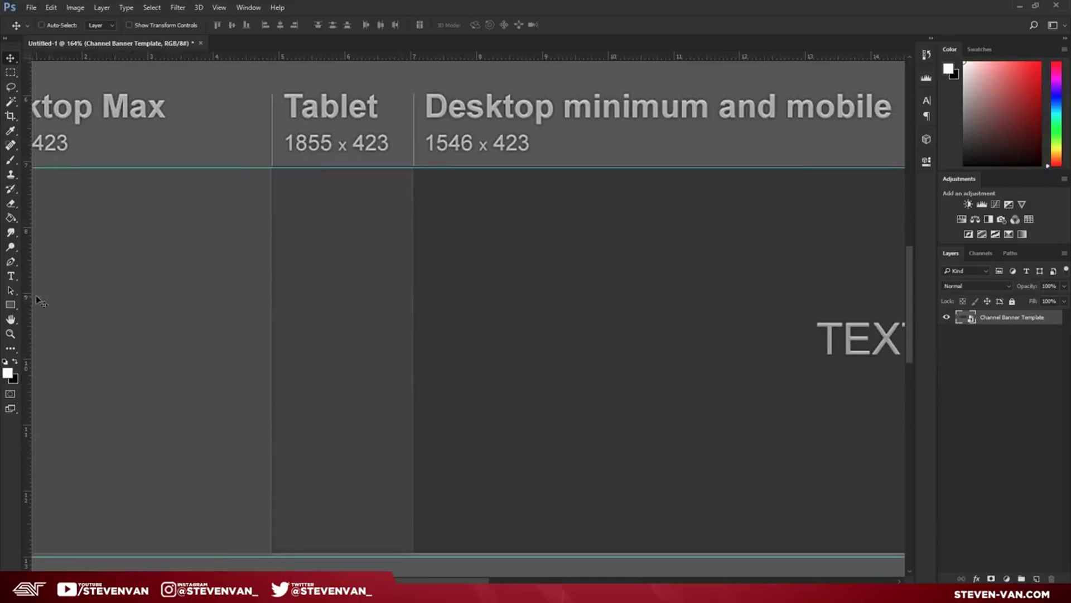
pyautogui.moveTo(29, 286); pyautogui.dragTo(272, 321)
pyautogui.moveTo(27, 315); pyautogui.dragTo(414, 335)
# Step: Add vertical guides along the right edges of the template's safe area and Tablet zone
pyautogui.scroll(-3, 106, 353)
pyautogui.scroll(-1, 770, 287)
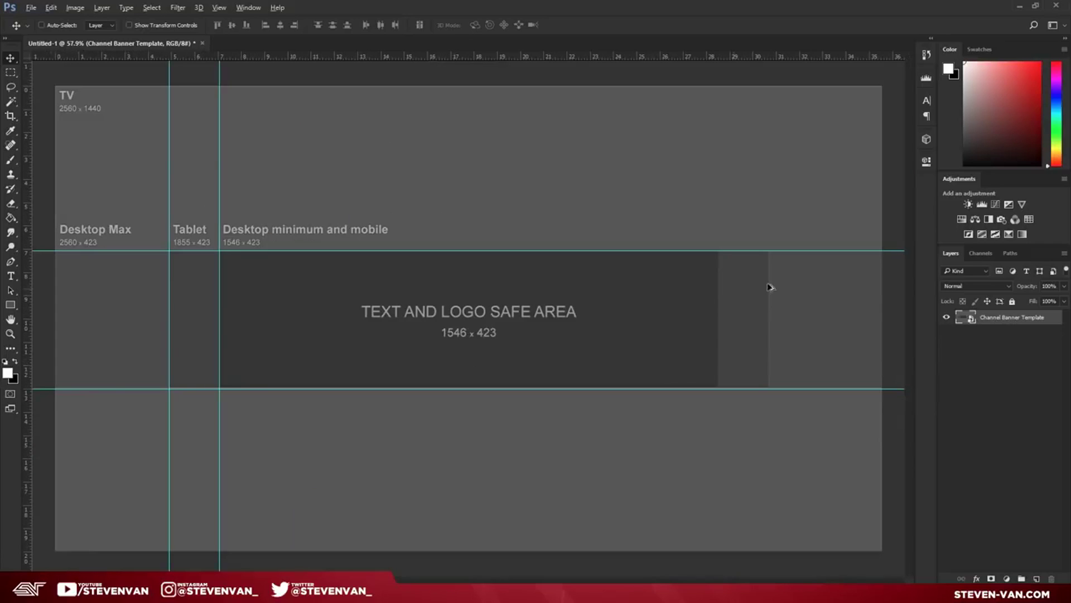
pyautogui.scroll(4, 818, 287)
pyautogui.moveTo(31, 303); pyautogui.dragTo(681, 341)
pyautogui.scroll(-4, 685, 349)
pyautogui.scroll(-1, 692, 370)
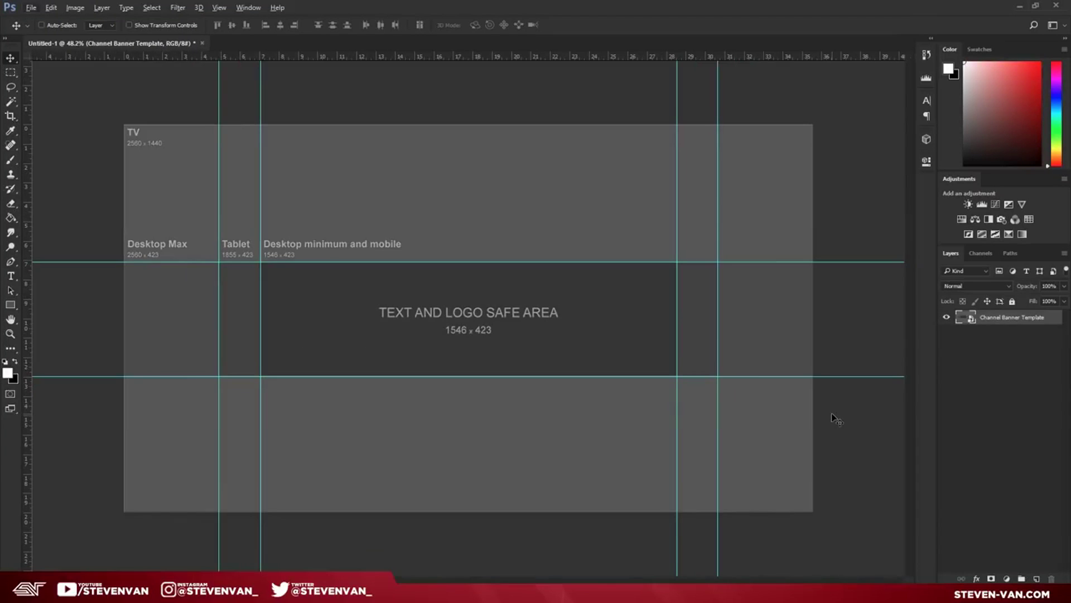
# Step: Add an empty layer and delete the Channel Banner Template layer, keeping the guides
pyautogui.hotkey('ctrl', ';')
pyautogui.hotkey('ctrl', ';')
pyautogui.click(1038, 579)
pyautogui.click(997, 330)
pyautogui.press('Delete')
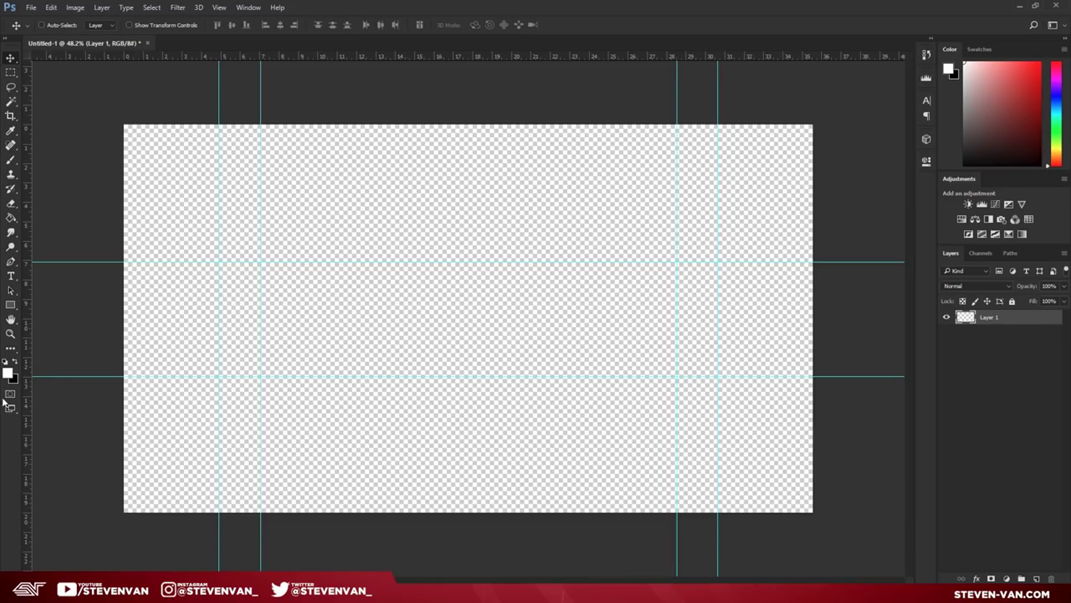
# Step: Fill Layer 1 with black and add a second layer above it for the black border bars
pyautogui.click(13, 361)
pyautogui.hotkey('alt', 'BackSpace')
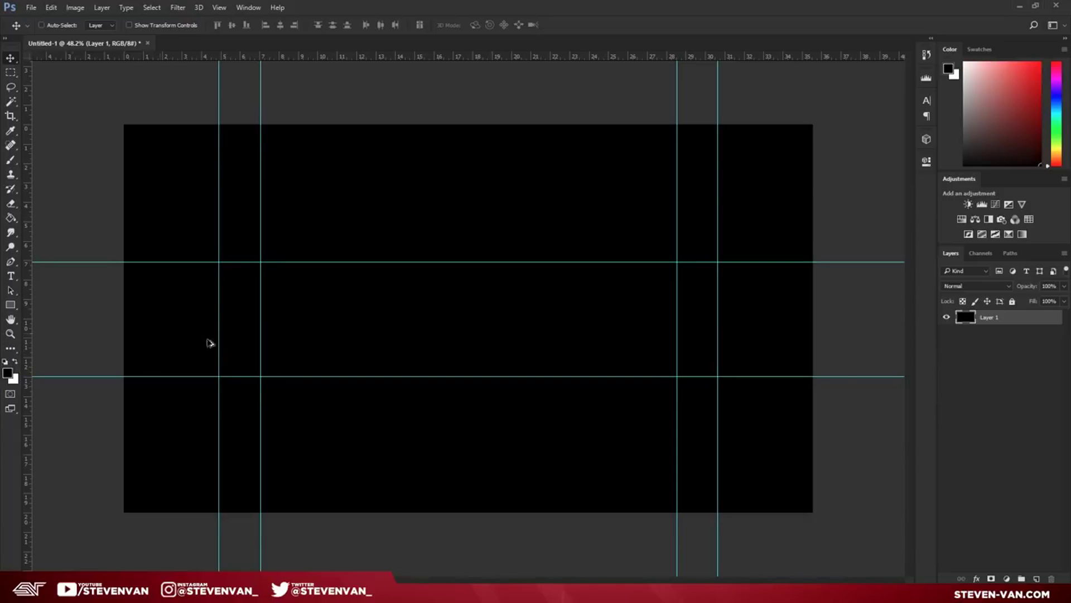
pyautogui.scroll(2, 210, 343)
pyautogui.click(1035, 579)
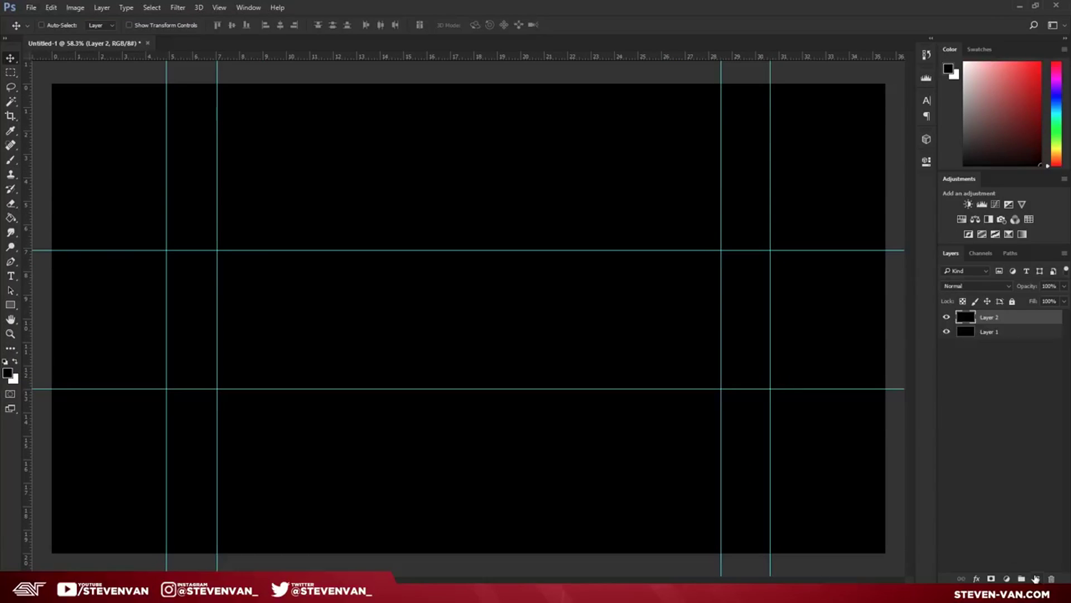
# Step: Cut the full-width band between the two horizontal guides out of the black Layer 2
pyautogui.click(10, 72)
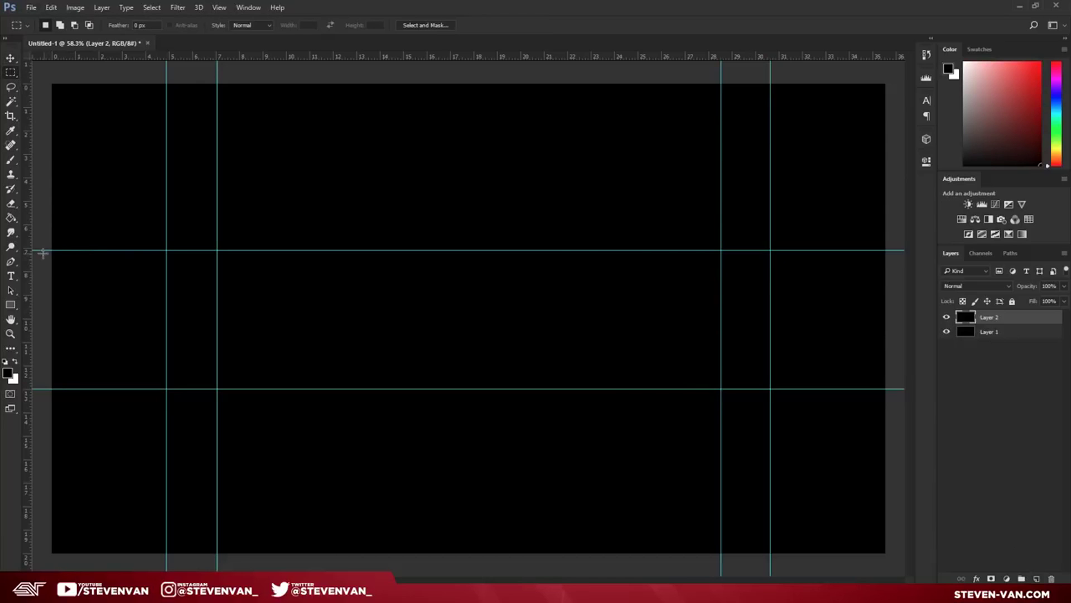
pyautogui.moveTo(42, 251); pyautogui.dragTo(895, 386)
pyautogui.hotkey('ctrl', 'd')
# Step: Add an empty layer between Layer 1 and Layer 2
pyautogui.click(1004, 332)
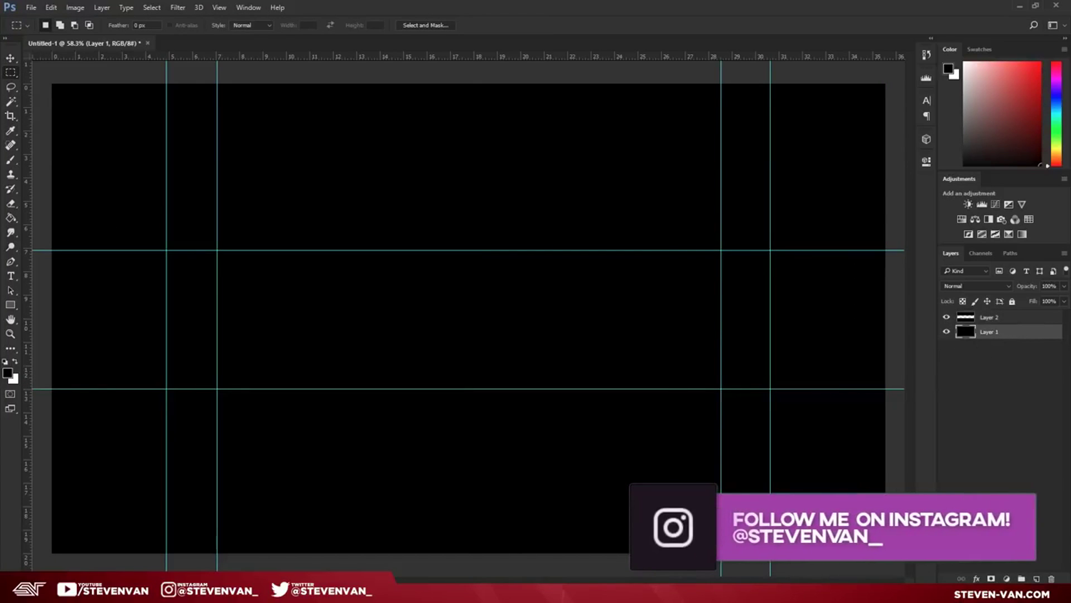
pyautogui.click(1036, 579)
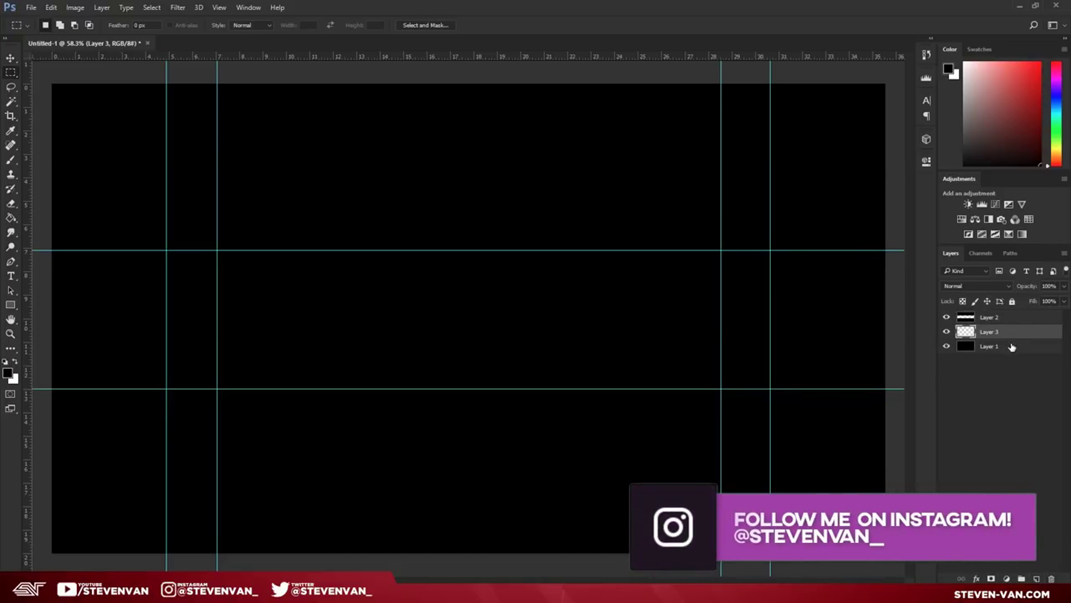
pyautogui.press('v')
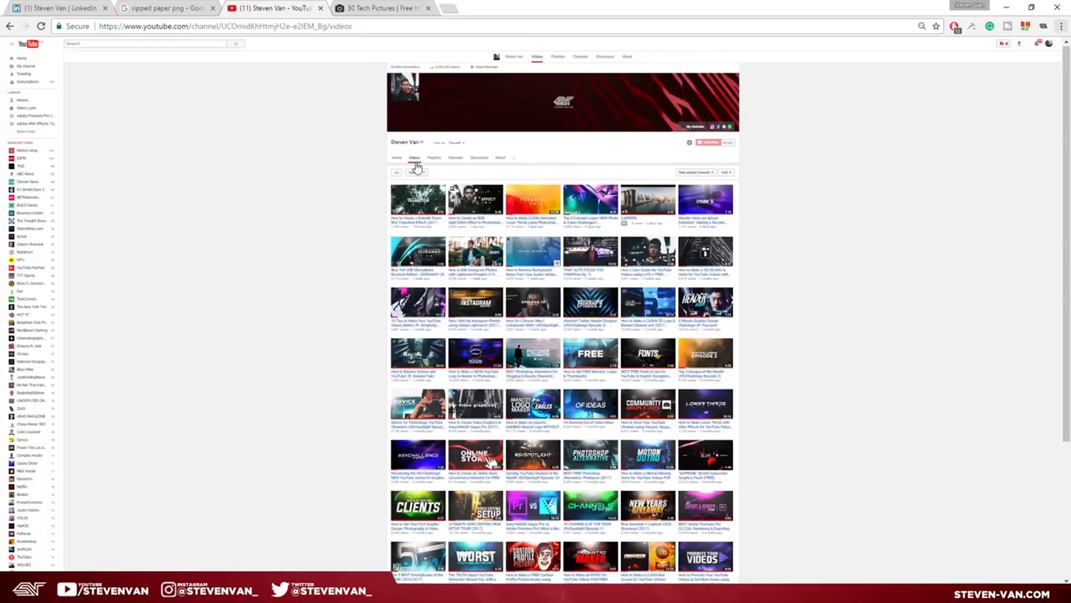
# Step: Find a view of the YouTube channel's video thumbnails and paste its screenshot into Layer 3 in Photoshop
pyautogui.scroll(-1, 408, 165)
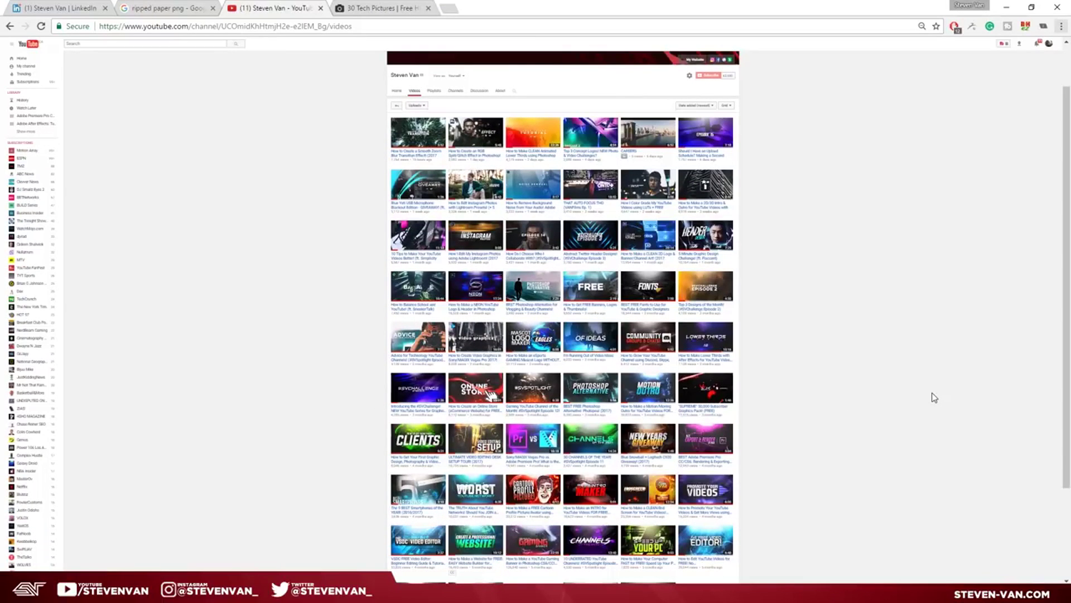
pyautogui.scroll(-2, 385, 198)
pyautogui.scroll(3, 158, 534)
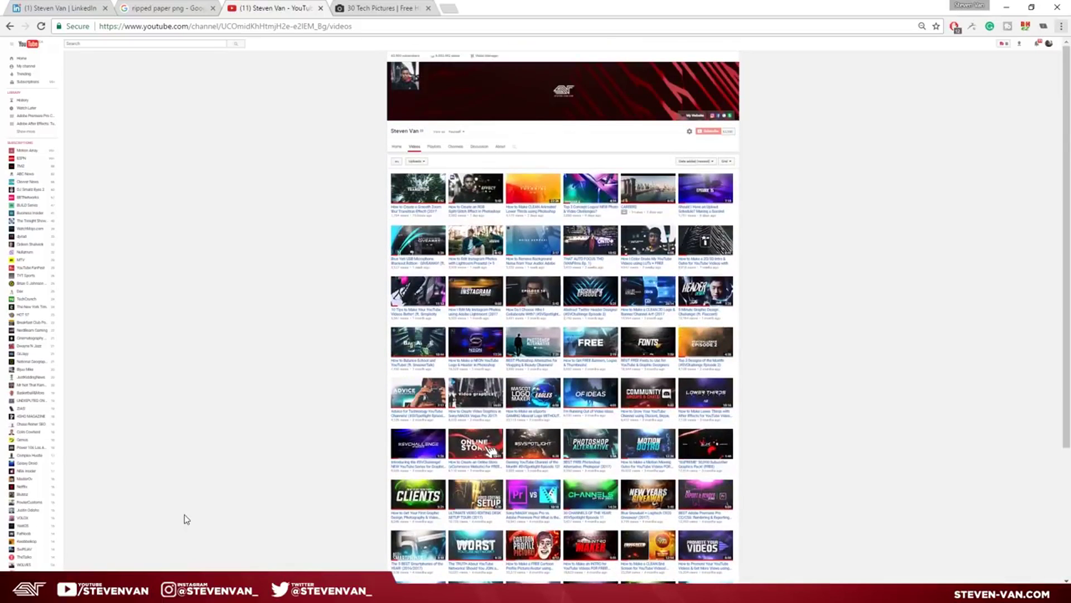
pyautogui.hotkey('alt', 'Tab')
pyautogui.hotkey('ctrl', 'v')
pyautogui.hotkey('ctrl', '-')
pyautogui.hotkey('ctrl', '-')
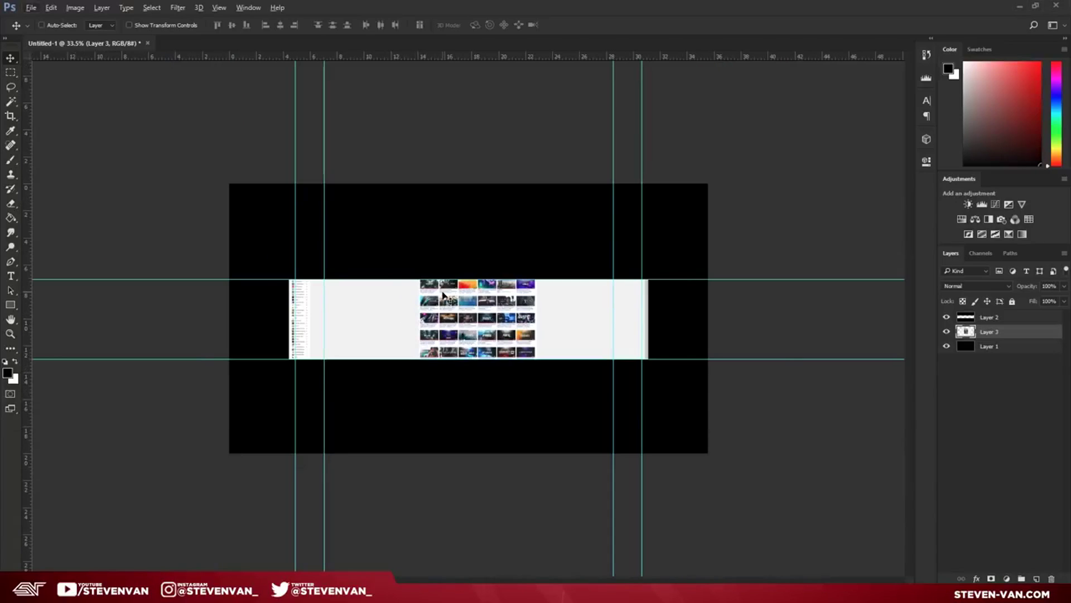
# Step: Enlarge the pasted screenshot to about 463%, rotate it about -11 degrees, and position its thumbnails to fill the middle band
pyautogui.hotkey('ctrl', 't')
pyautogui.moveTo(649, 220); pyautogui.dragTo(1041, 6)
pyautogui.moveTo(627, 239); pyautogui.dragTo(625, 239)
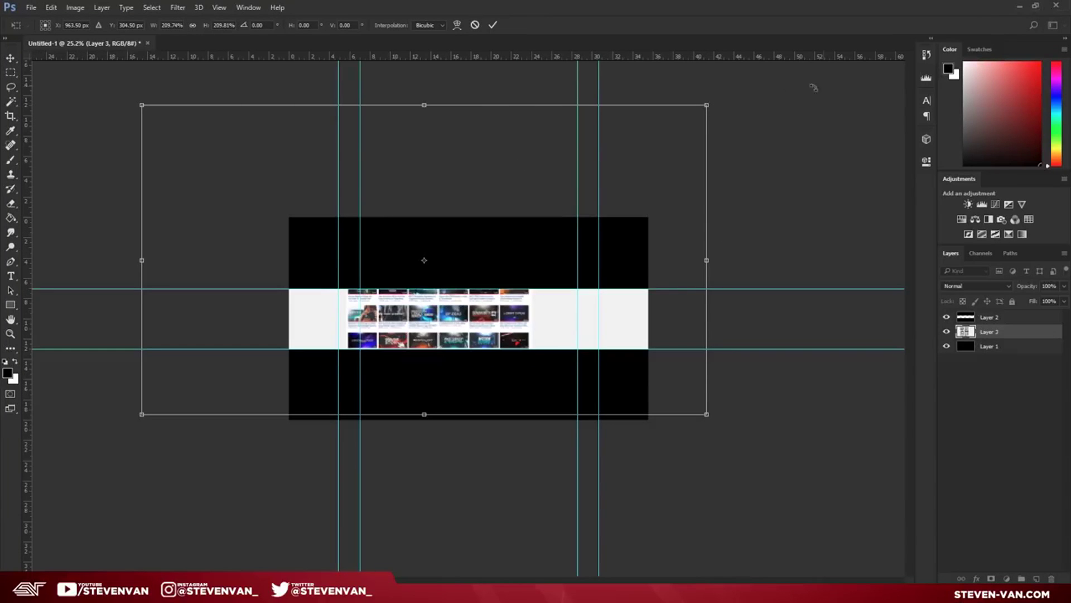
pyautogui.moveTo(710, 104); pyautogui.dragTo(1030, 6)
pyautogui.moveTo(478, 235); pyautogui.dragTo(286, 279)
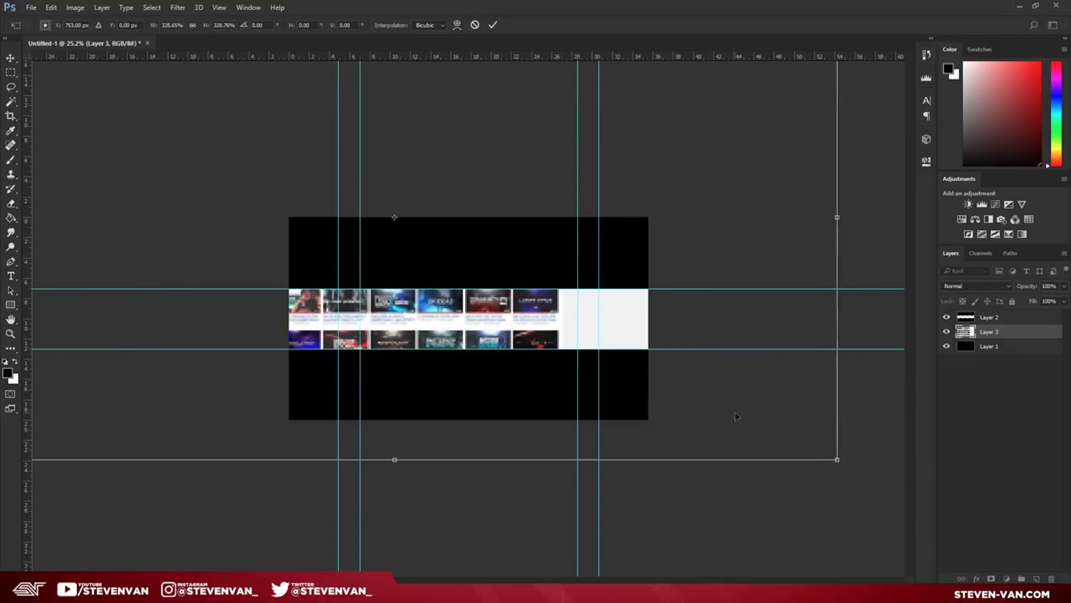
pyautogui.moveTo(858, 470); pyautogui.dragTo(980, 537)
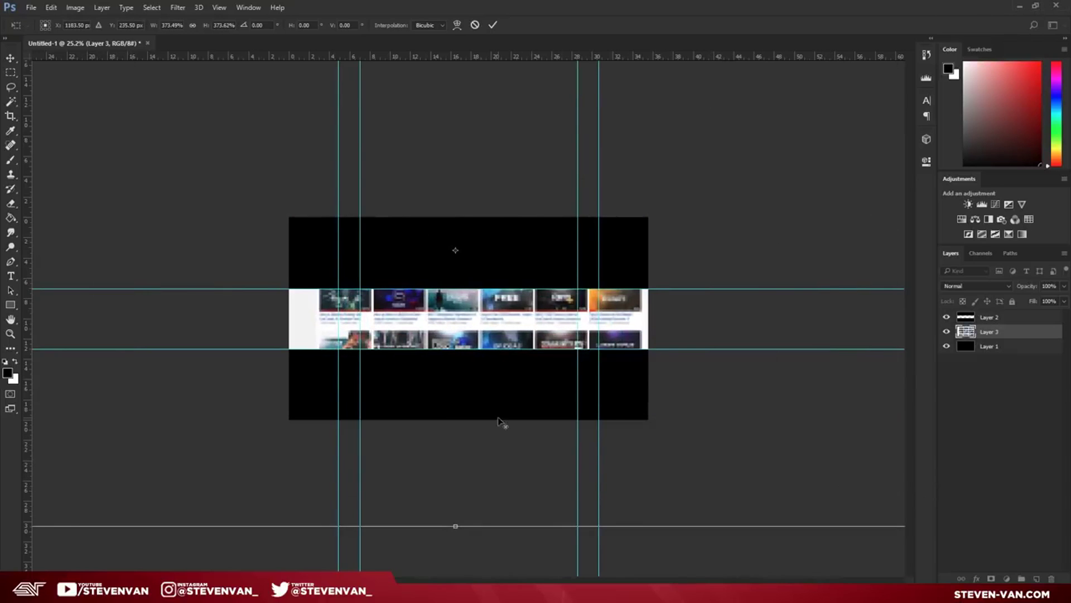
pyautogui.hotkey('ctrl', '-')
pyautogui.moveTo(774, 449); pyautogui.dragTo(929, 530)
pyautogui.moveTo(768, 450); pyautogui.dragTo(675, 419)
pyautogui.moveTo(921, 551); pyautogui.dragTo(919, 454)
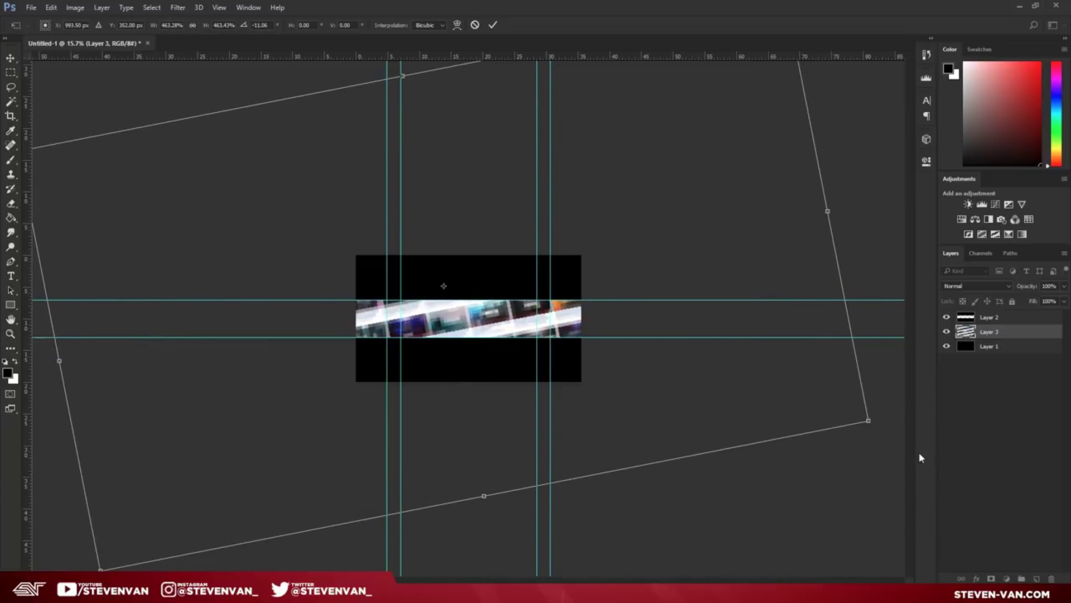
pyautogui.moveTo(747, 421); pyautogui.dragTo(742, 425)
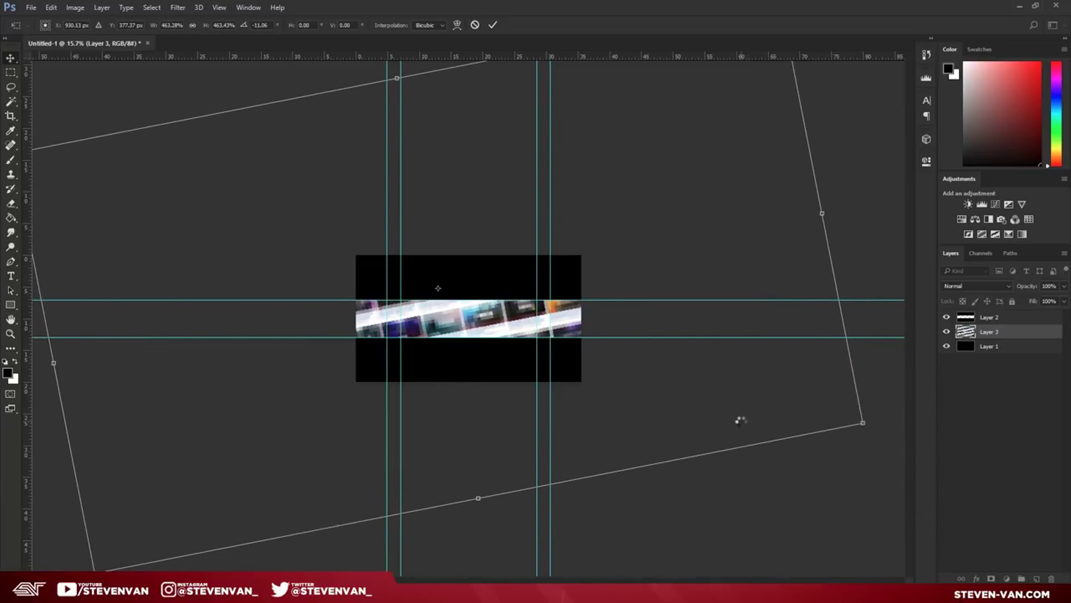
pyautogui.hotkey('ctrl', '0')
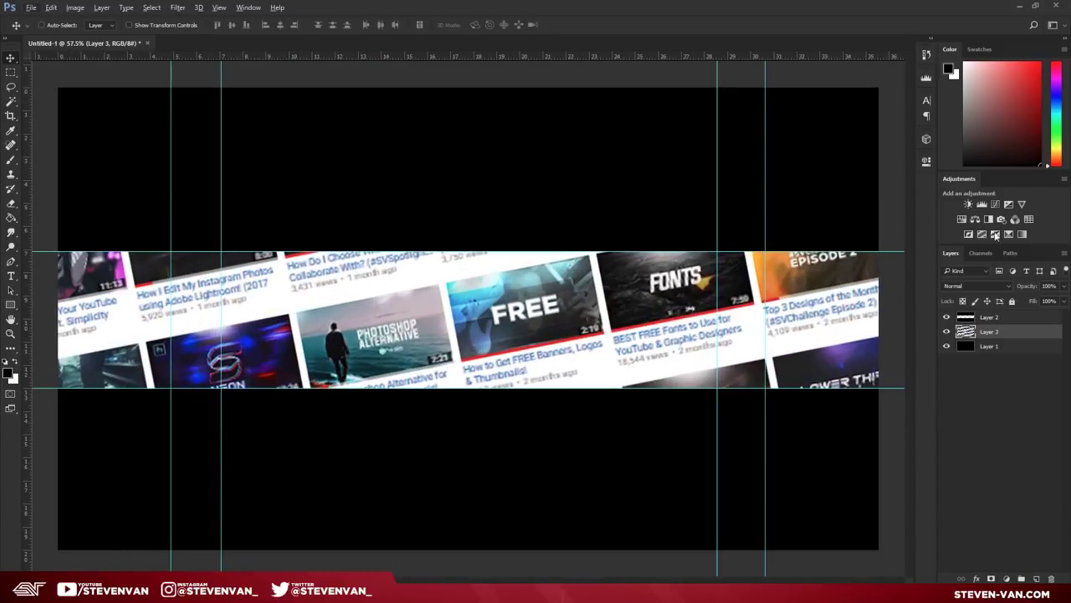
# Step: Add a Black & White adjustment above the screenshot layer using the Maximum Black preset
pyautogui.click(986, 219)
pyautogui.click(814, 193)
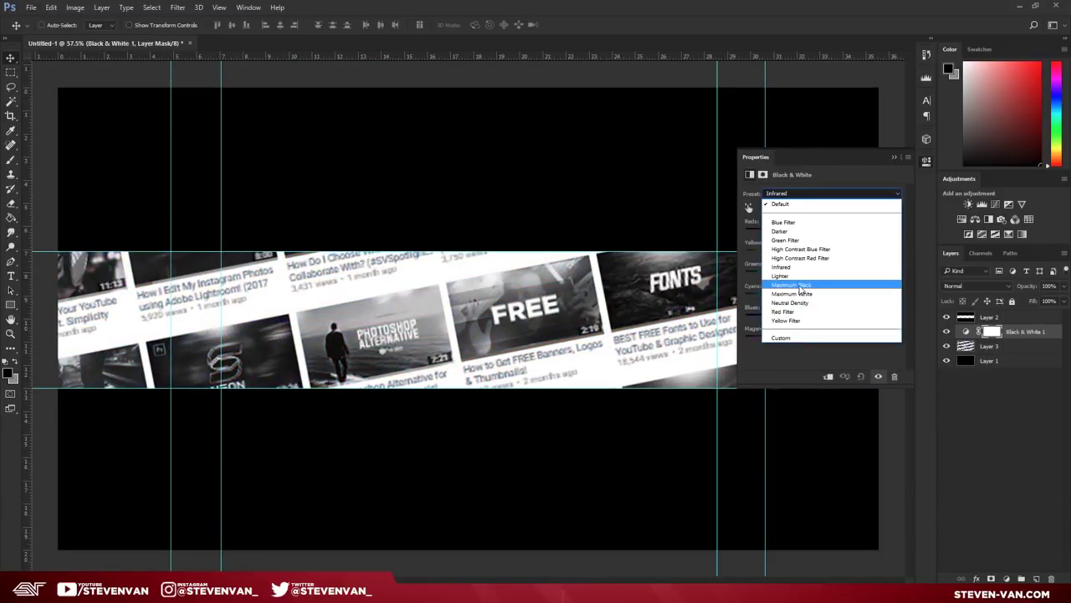
pyautogui.click(802, 283)
# Step: Try merging the Black & White adjustment with Layer 3 and lowering the merged layer's opacity to 65%, then undo both
pyautogui.keyDown('shift'); pyautogui.click(1020, 346); pyautogui.keyUp('shift')
pyautogui.hotkey('ctrl', 'e')
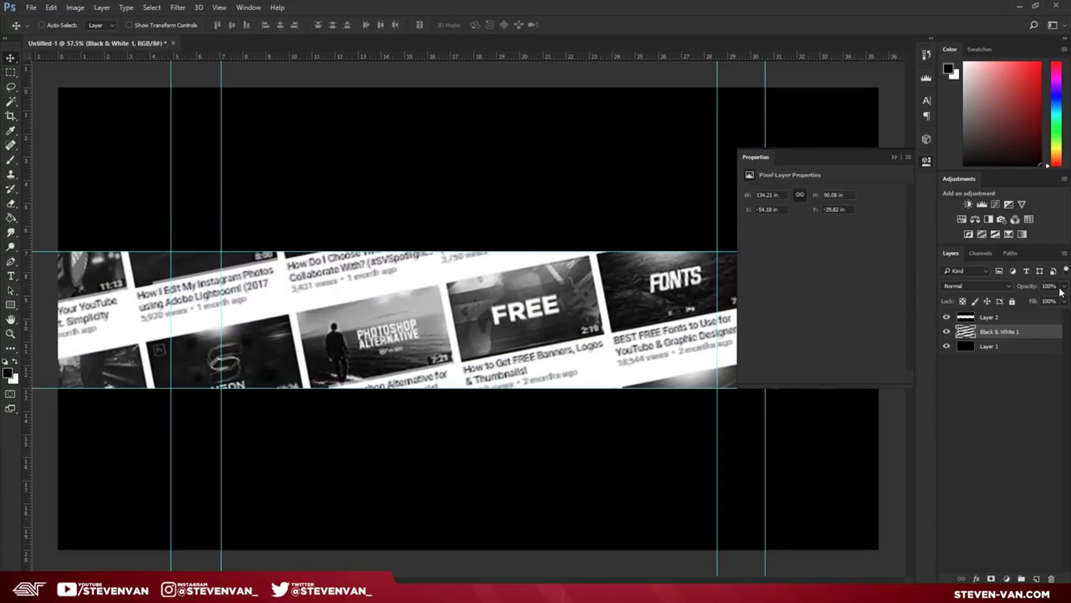
pyautogui.moveTo(1043, 305); pyautogui.dragTo(1045, 305)
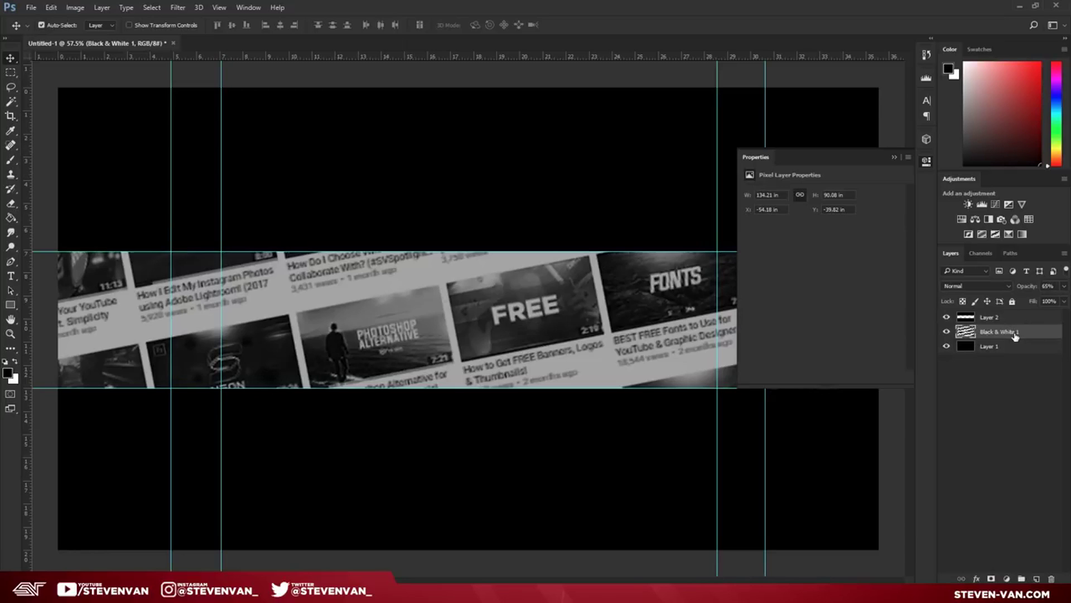
pyautogui.hotkey('ctrl', 'z')
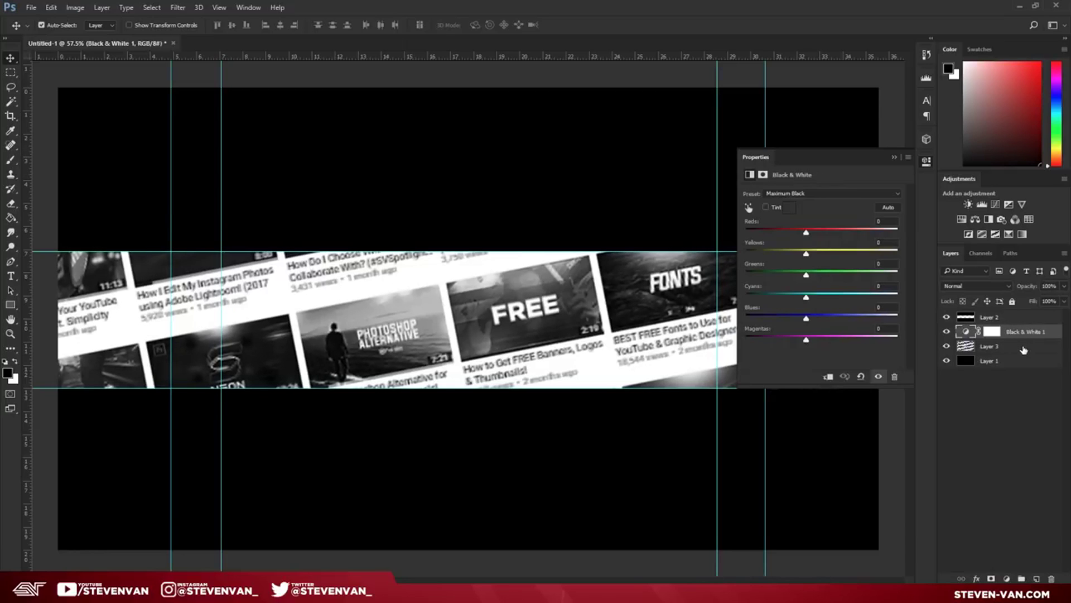
# Step: Merge the Black & White adjustment with Layer 3 and lower the merged layer's opacity to 47%
pyautogui.keyDown('shift'); pyautogui.click(1023, 349); pyautogui.keyUp('shift')
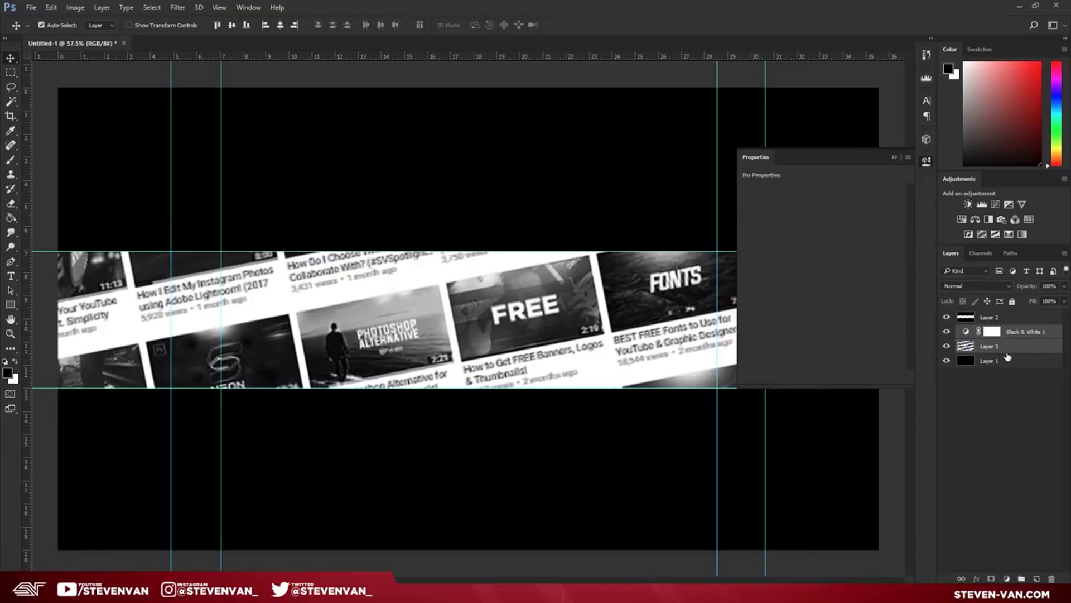
pyautogui.hotkey('ctrl', 'e')
pyautogui.hotkey('ctrl', '-')
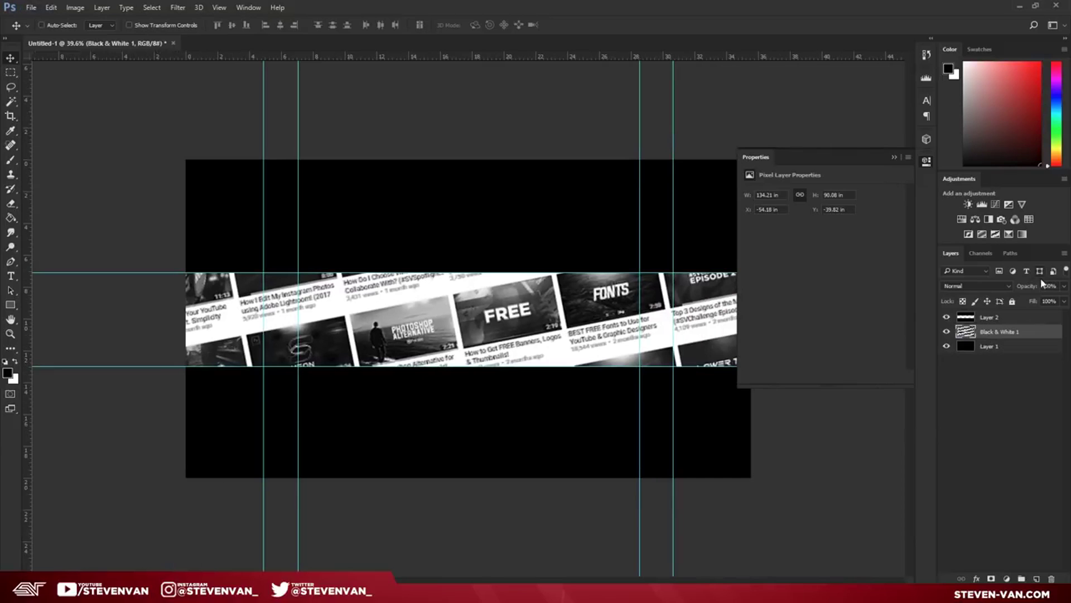
pyautogui.click(1064, 285)
pyautogui.moveTo(1031, 302); pyautogui.dragTo(1037, 302)
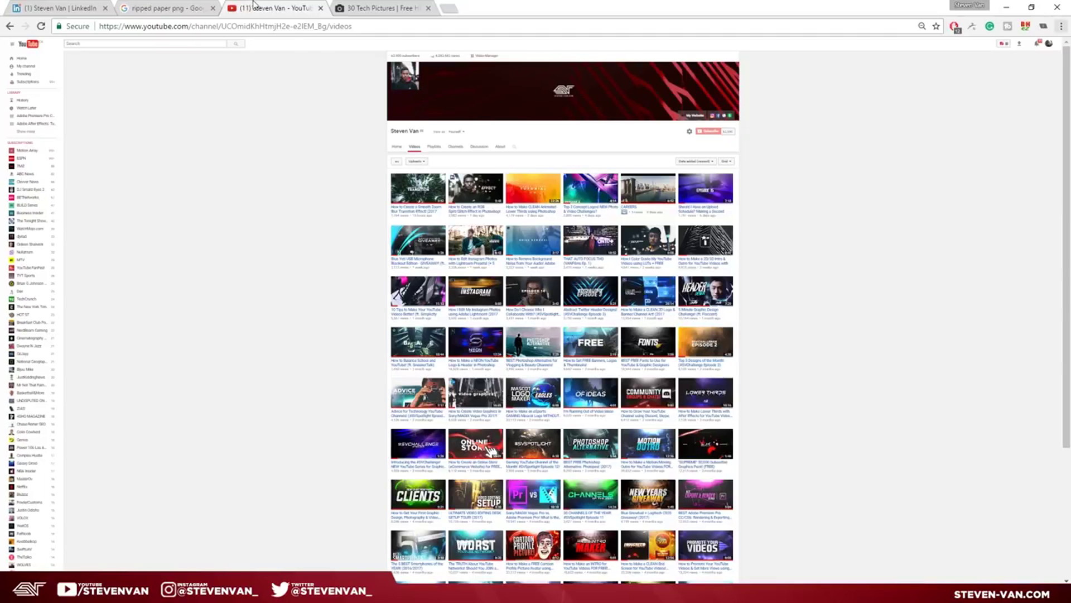
# Step: Save the transparent ripped paper PNG with the curled end from the browser's image results and place it in the Photoshop banner
pyautogui.click(193, 7)
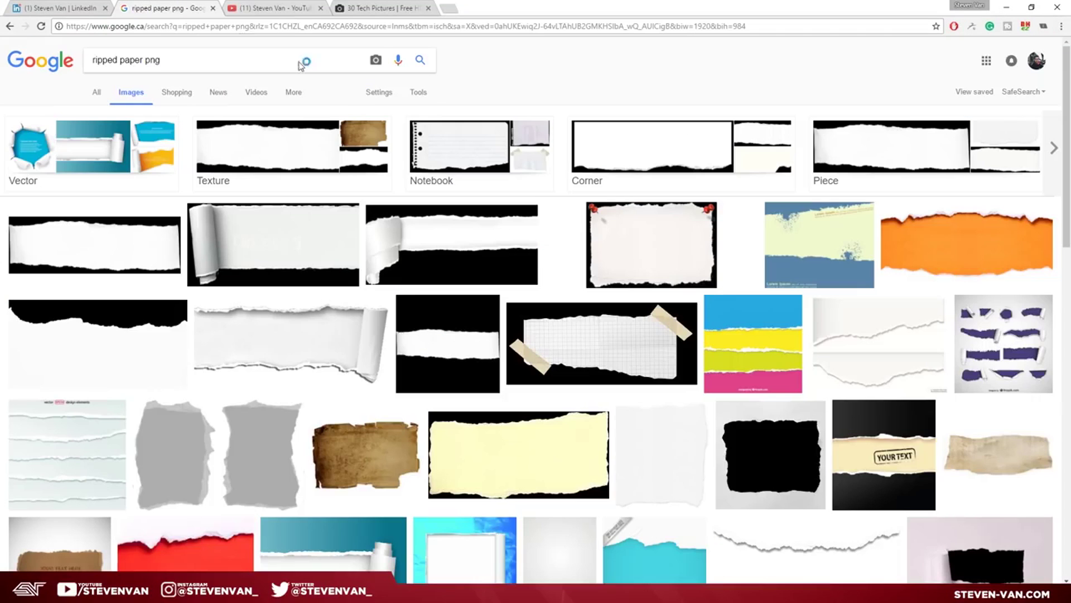
pyautogui.click(405, 259)
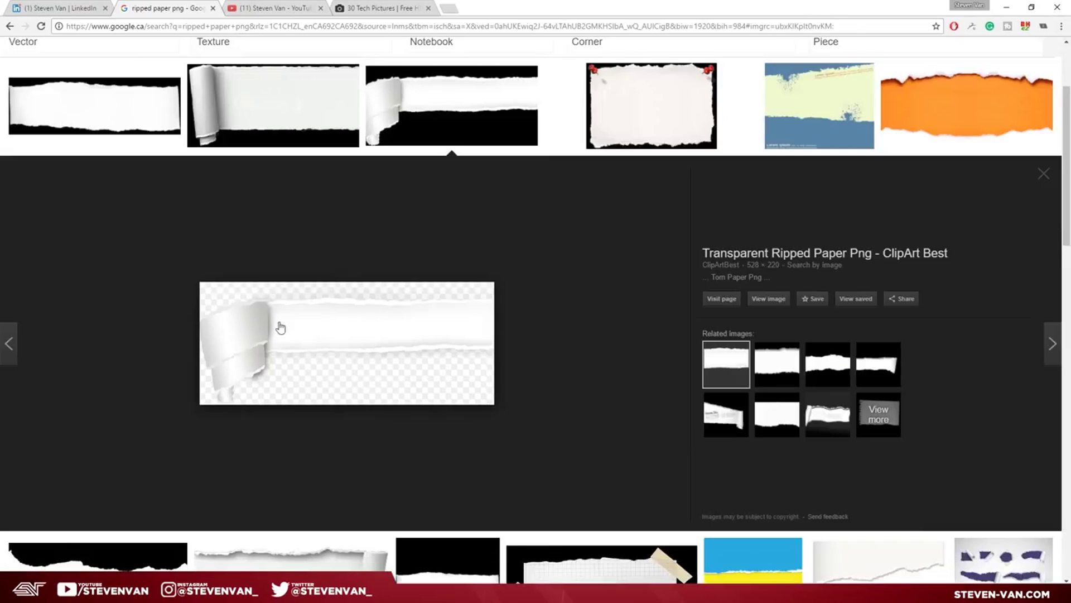
pyautogui.rightClick(315, 338)
pyautogui.click(375, 431)
pyautogui.press('Return')
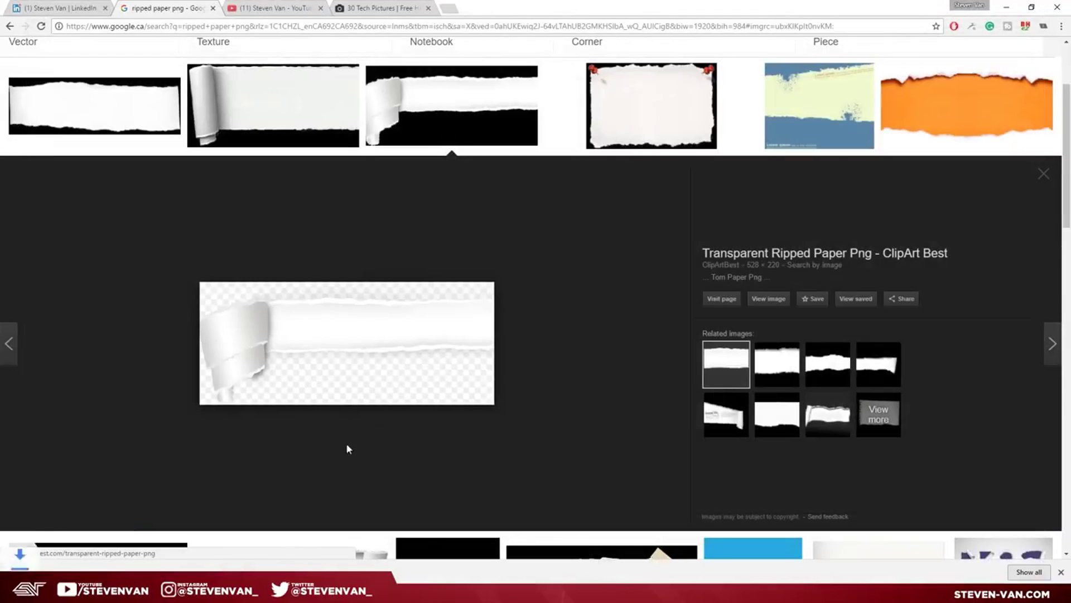
pyautogui.moveTo(45, 566); pyautogui.dragTo(452, 323)
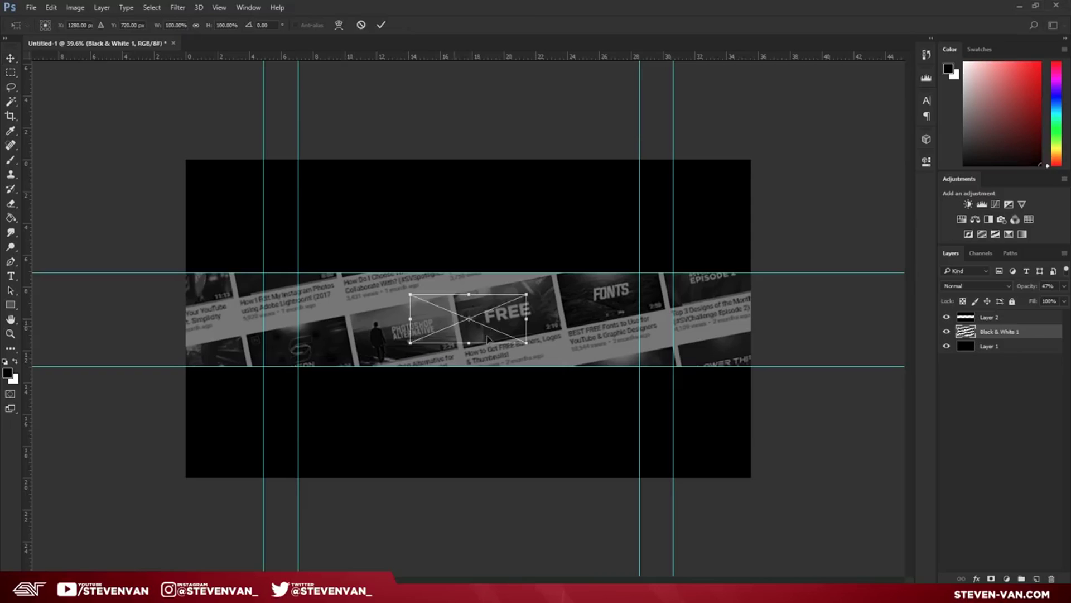
# Step: Enlarge and rotate the ripped paper so it runs diagonally across the middle band, with its curled end at the band's lower edge
pyautogui.moveTo(551, 355); pyautogui.dragTo(650, 170)
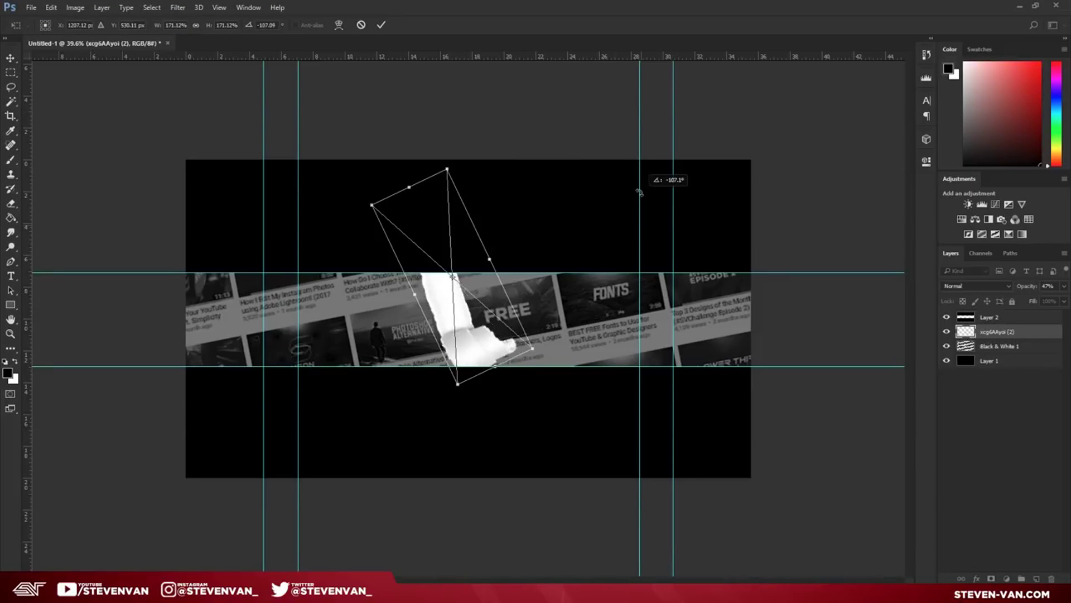
pyautogui.moveTo(465, 239); pyautogui.dragTo(527, 300)
pyautogui.moveTo(506, 192); pyautogui.dragTo(630, 91)
pyautogui.moveTo(554, 264); pyautogui.dragTo(554, 282)
pyautogui.press('Return')
pyautogui.scroll(3, 553, 332)
pyautogui.click(1052, 532)
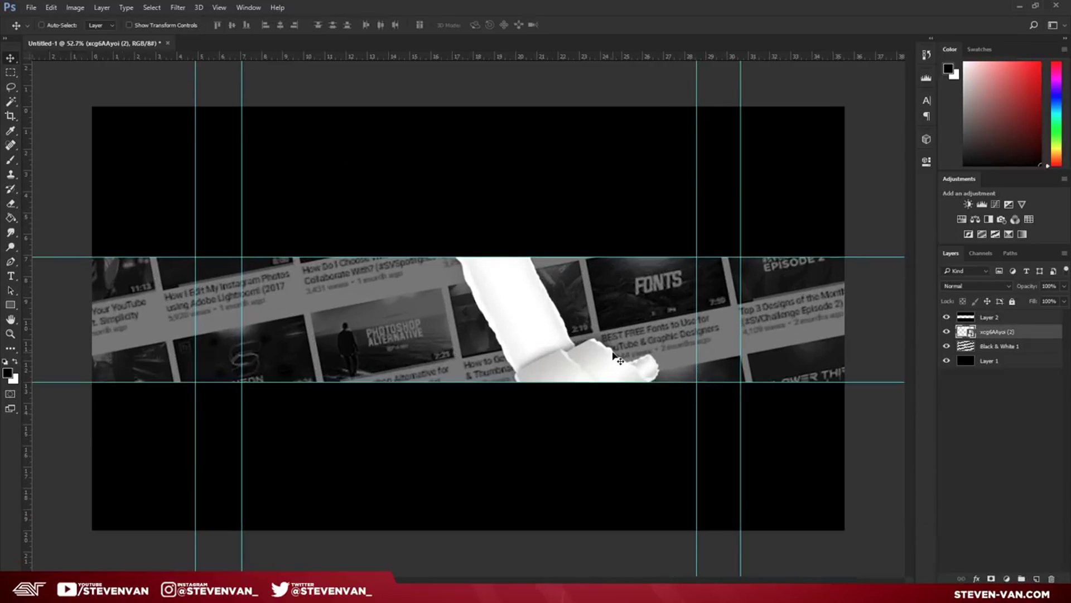
pyautogui.moveTo(612, 352); pyautogui.dragTo(614, 360)
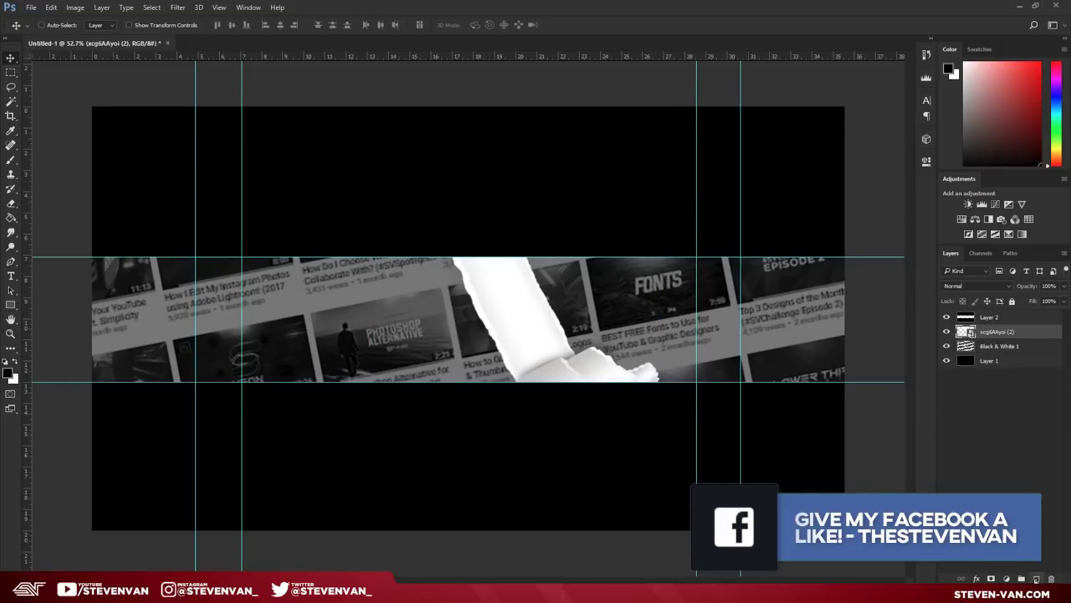
# Step: On a new layer, darken both ends of the band with a soft black 1457 px brush and lower the layer's opacity to 61%
pyautogui.click(1036, 579)
pyautogui.scroll(-3, 840, 364)
pyautogui.click(10, 160)
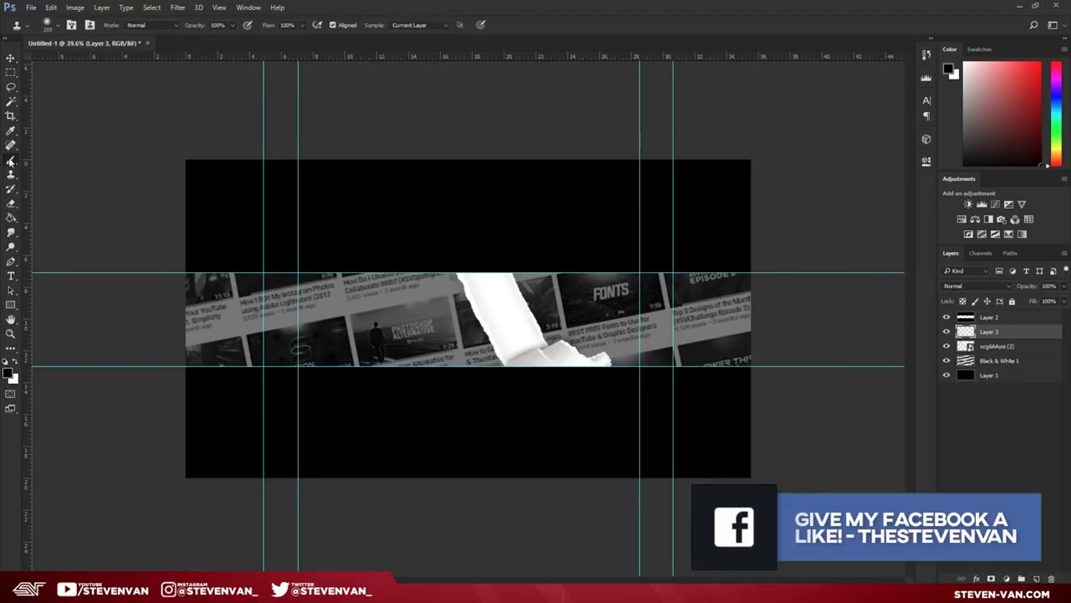
pyautogui.click(55, 24)
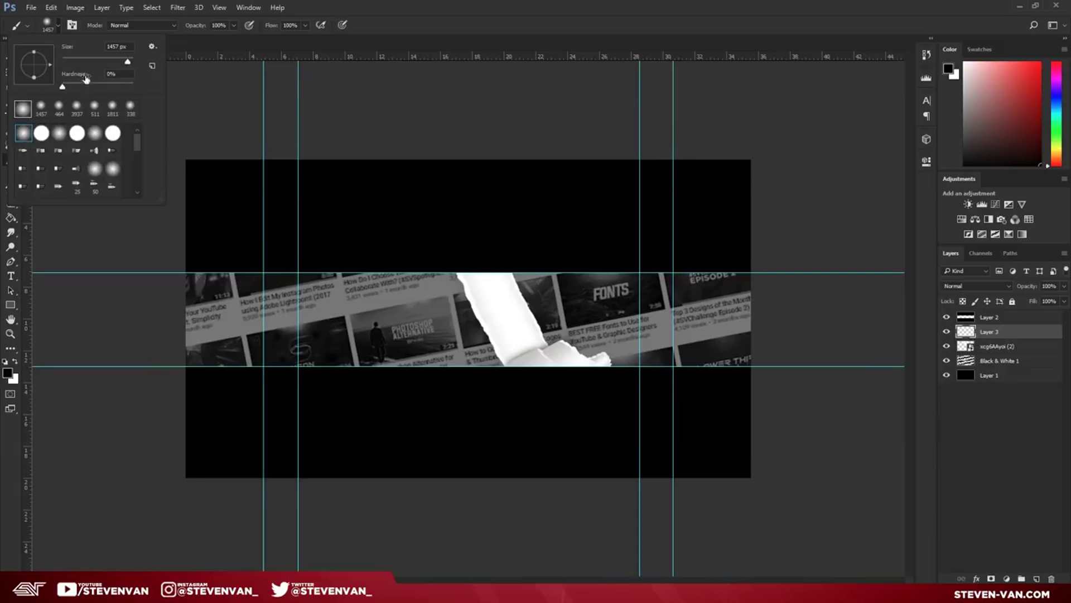
pyautogui.click(5, 362)
pyautogui.moveTo(140, 229)
pyautogui.mouseDown()
pyautogui.moveTo(108, 238)
pyautogui.moveTo(142, 491)
pyautogui.mouseUp()
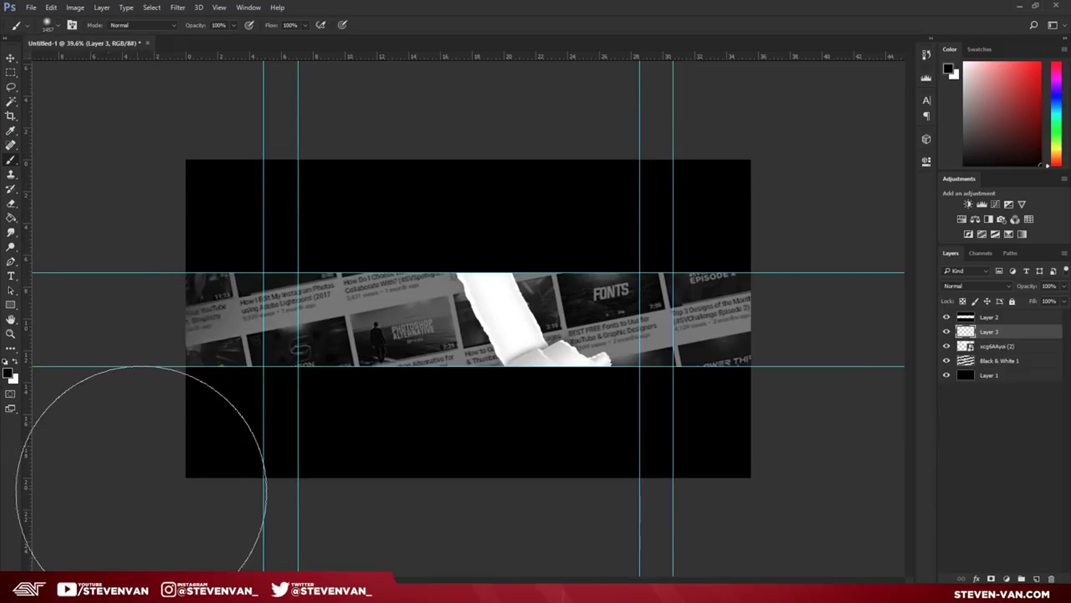
pyautogui.click(212, 391)
pyautogui.click(761, 385)
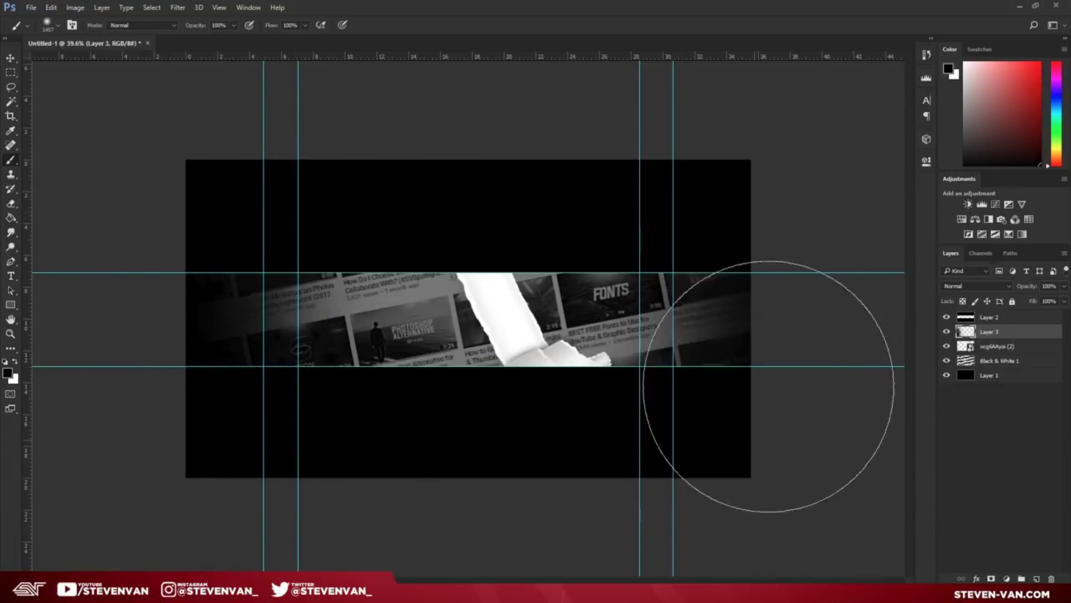
pyautogui.click(1063, 301)
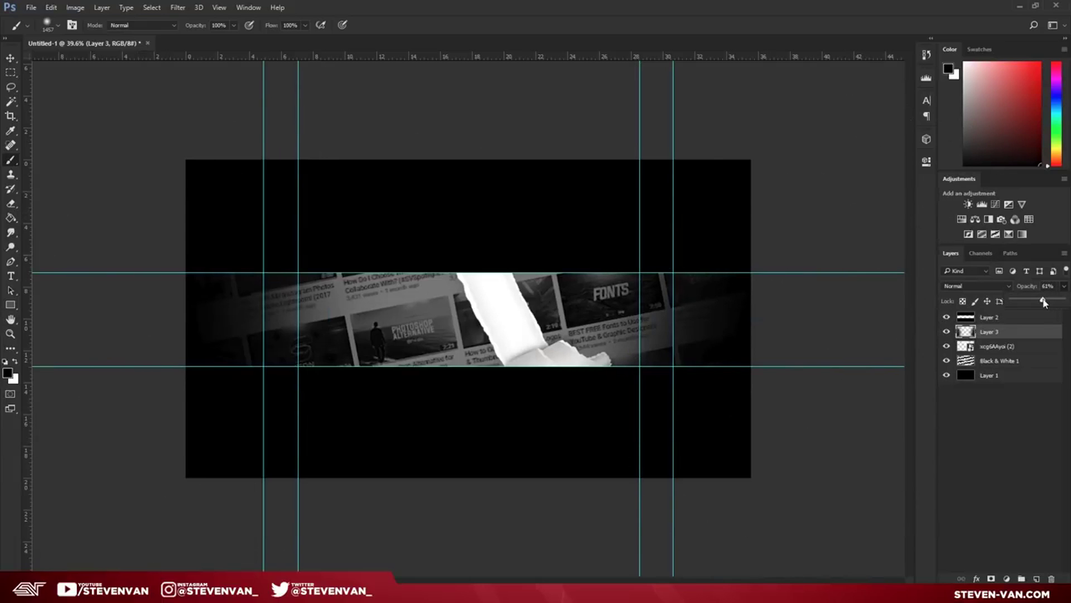
# Step: On another new layer, paint a soft white highlight along the upper middle of the band
pyautogui.scroll(6, 517, 384)
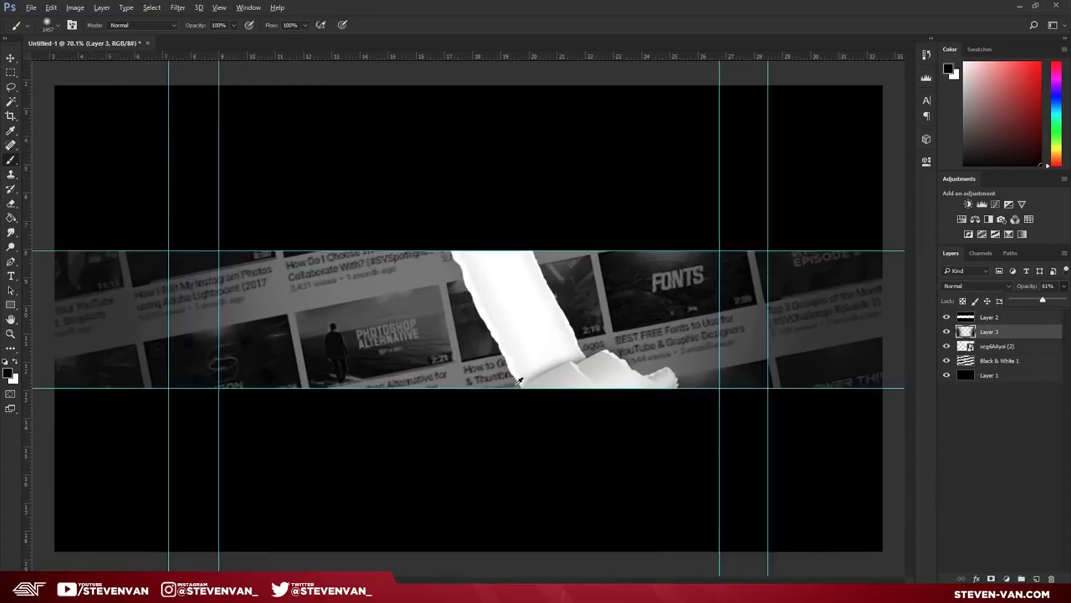
pyautogui.scroll(-2, 519, 381)
pyautogui.click(1036, 579)
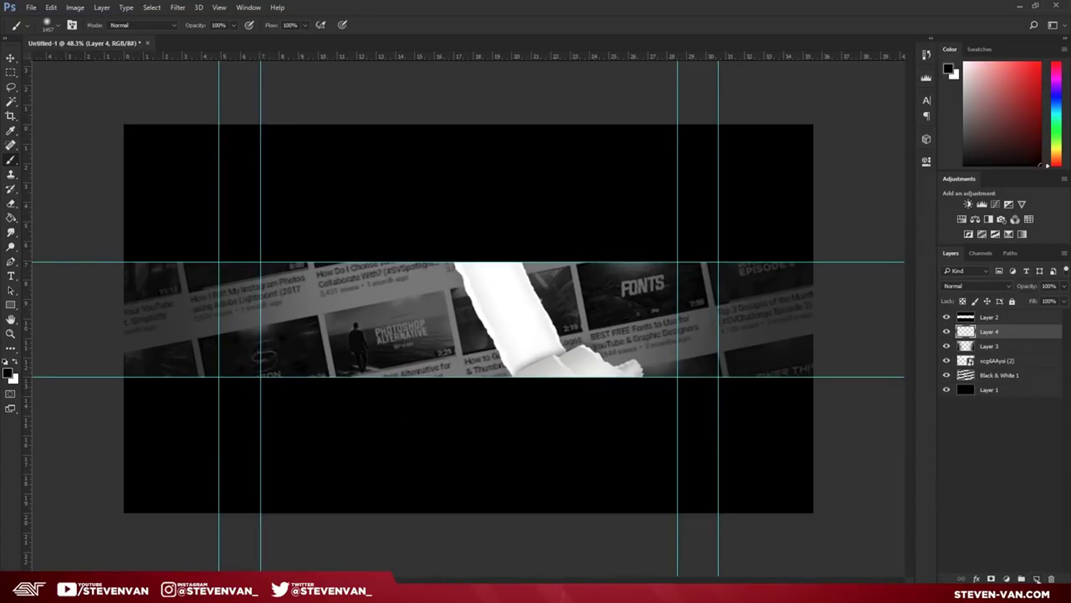
pyautogui.click(15, 363)
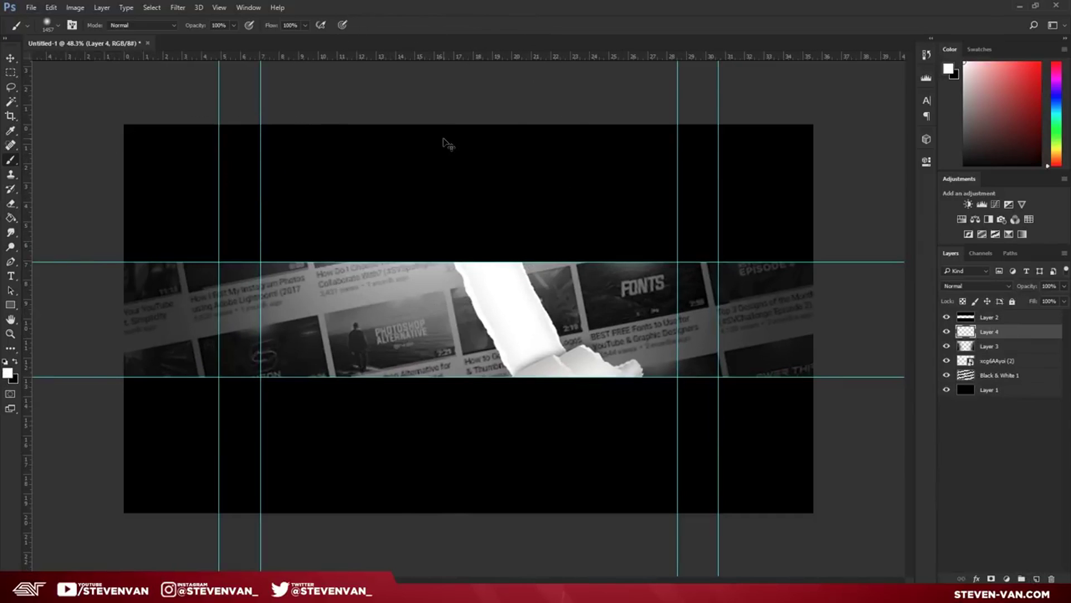
pyautogui.scroll(-1, 469, 201)
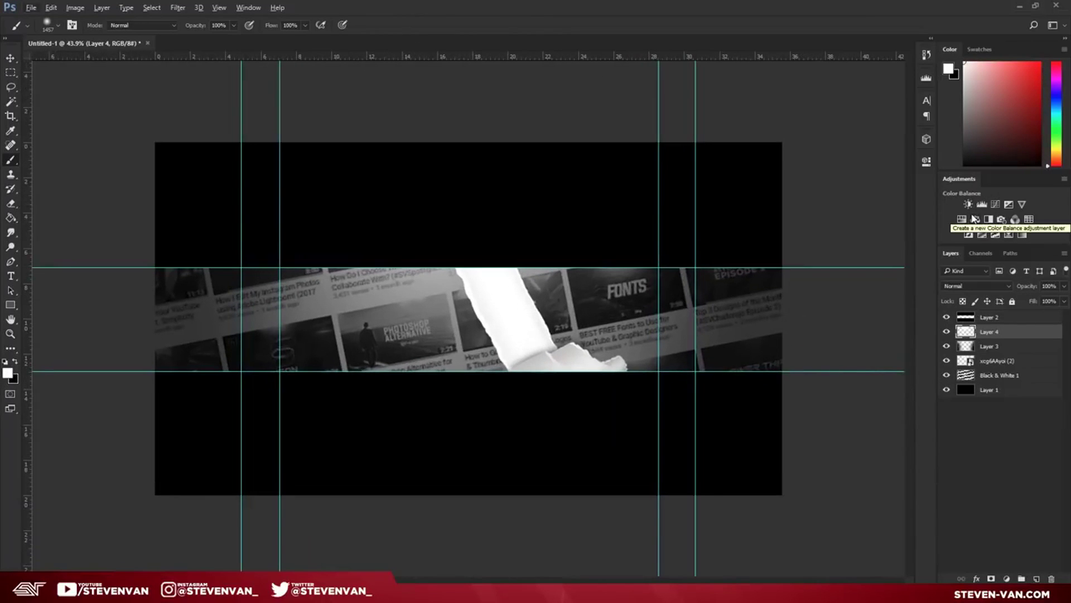
# Step: Add a Color Balance adjustment with midtones at red +100, magenta -54 and blue +58
pyautogui.click(975, 220)
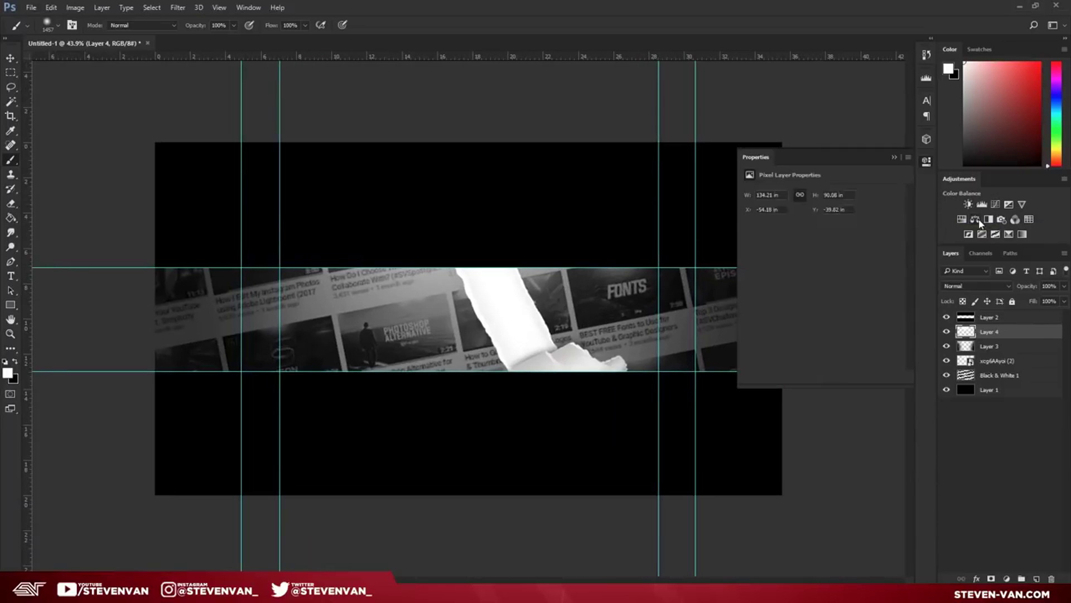
pyautogui.moveTo(874, 217); pyautogui.dragTo(720, 233)
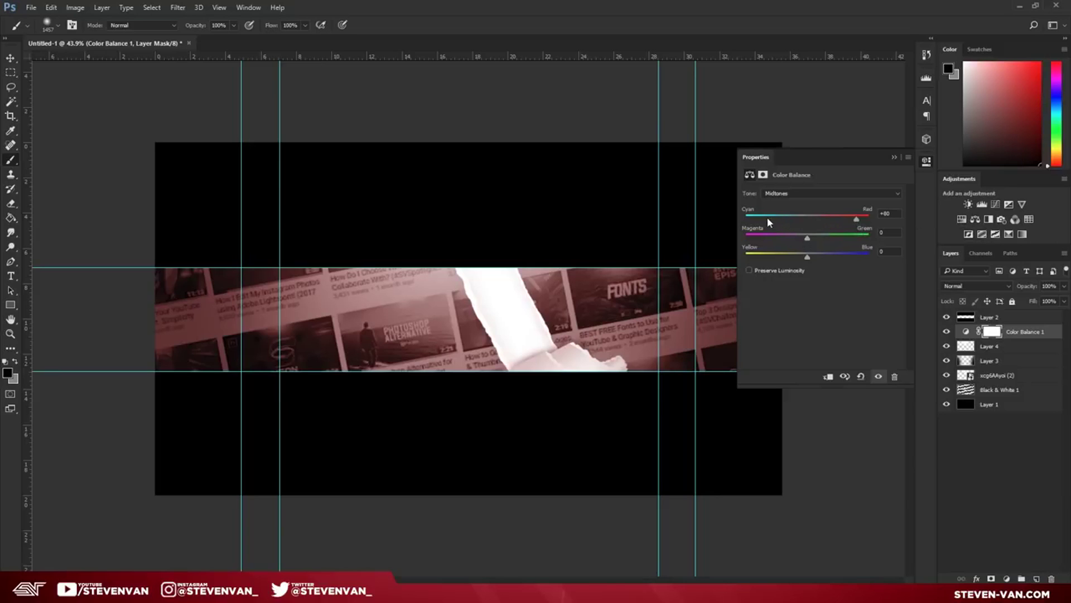
pyautogui.moveTo(776, 219); pyautogui.dragTo(843, 257)
pyautogui.moveTo(808, 220); pyautogui.dragTo(760, 240)
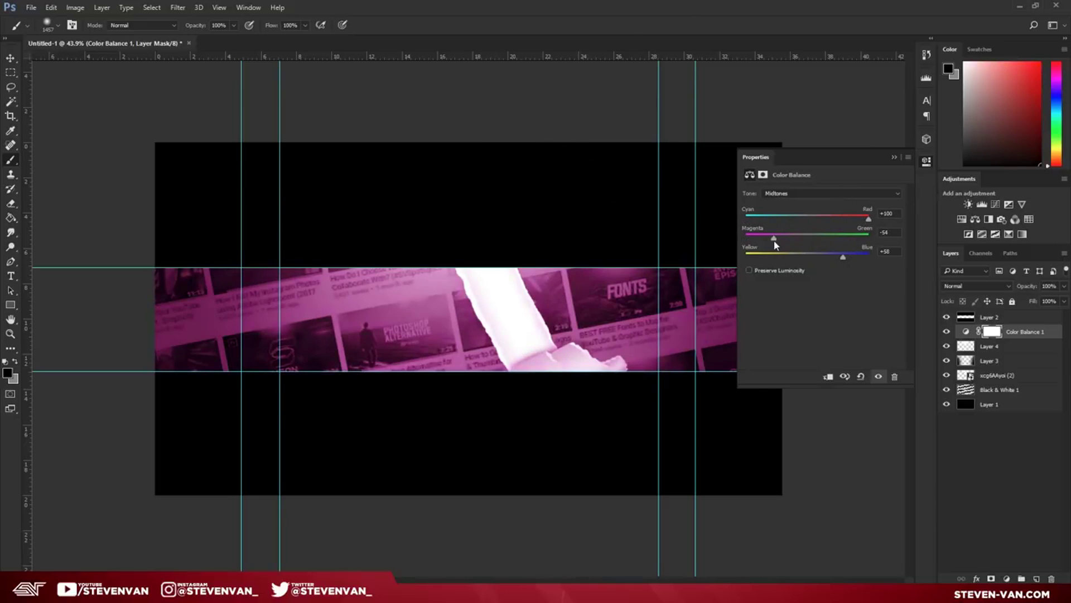
pyautogui.click(893, 158)
pyautogui.hotkey('ctrl', '0')
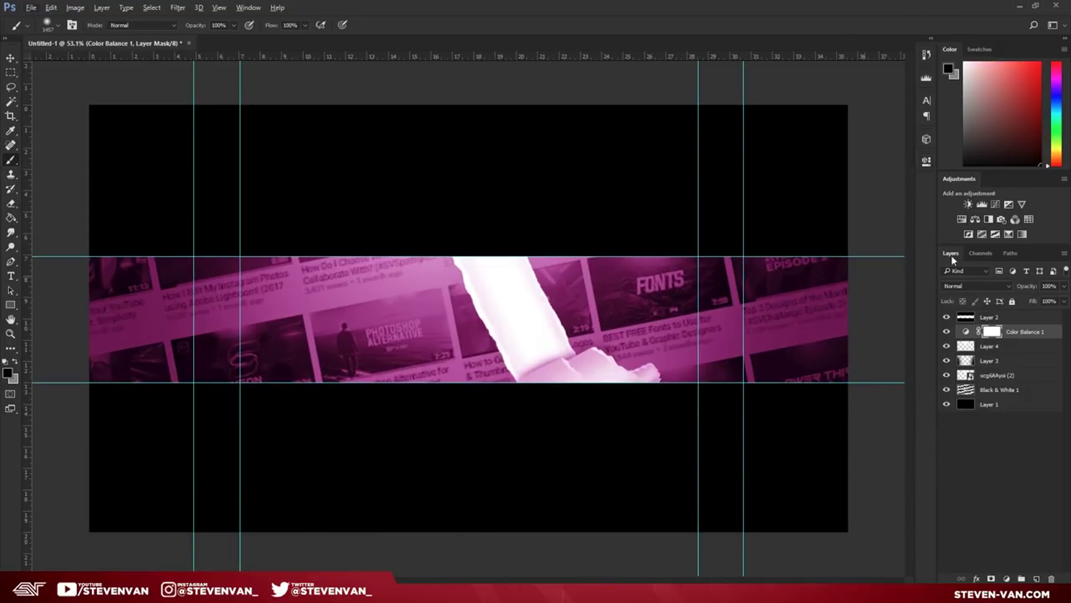
# Step: Add a Curves adjustment above the Color Balance and pull the RGB midtones down slightly to deepen the contrast
pyautogui.click(996, 204)
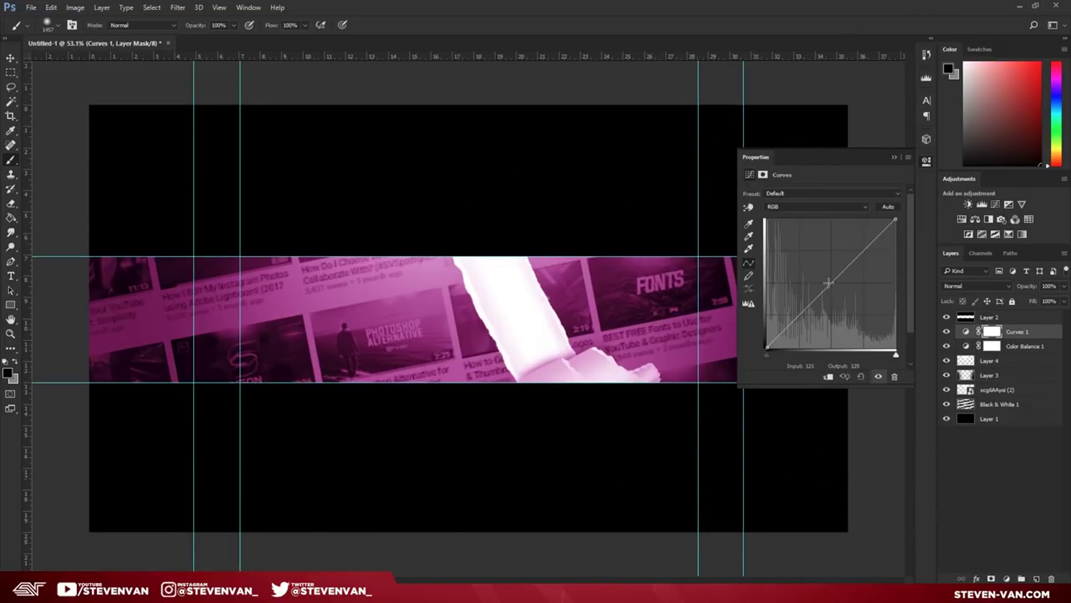
pyautogui.moveTo(828, 283); pyautogui.dragTo(833, 292)
pyautogui.moveTo(862, 257)
pyautogui.mouseDown()
pyautogui.moveTo(856, 246)
pyautogui.moveTo(862, 259)
pyautogui.mouseUp()
pyautogui.scroll(-4, 382, 392)
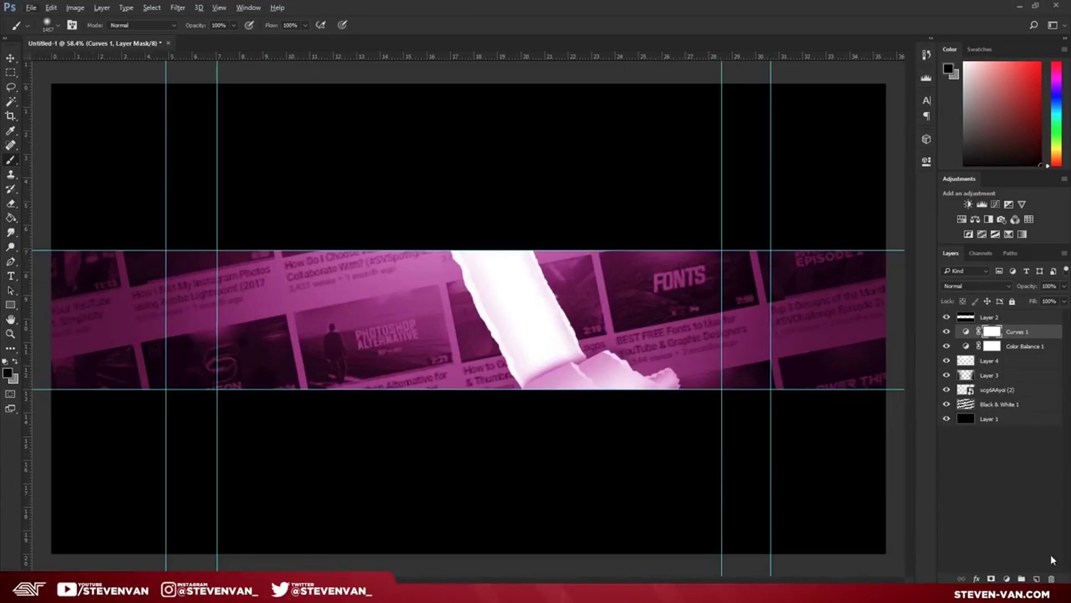
# Step: On a new layer above Curves, paint soft white glows along the band's upper and lower edges and its lower-left corner
pyautogui.click(1037, 579)
pyautogui.press('x')
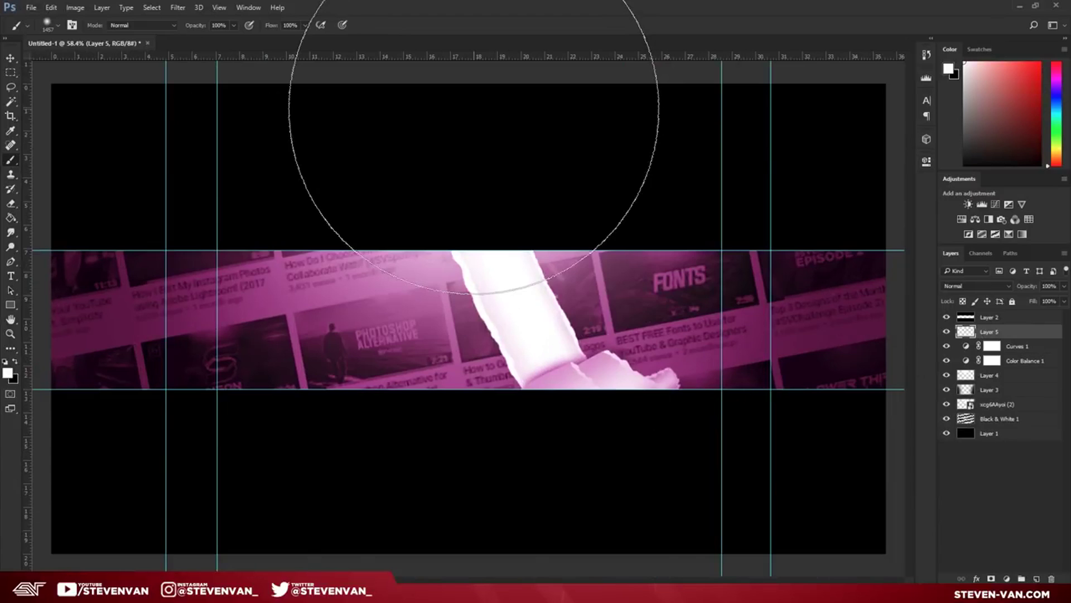
pyautogui.scroll(-2, 371, 258)
pyautogui.scroll(1, 557, 390)
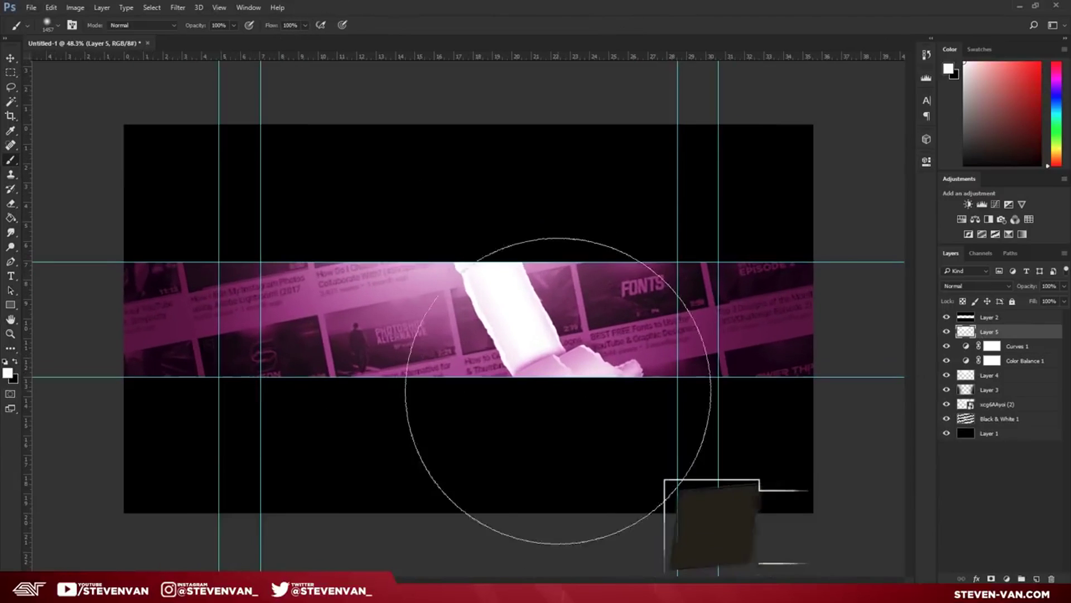
pyautogui.scroll(-1, 223, 479)
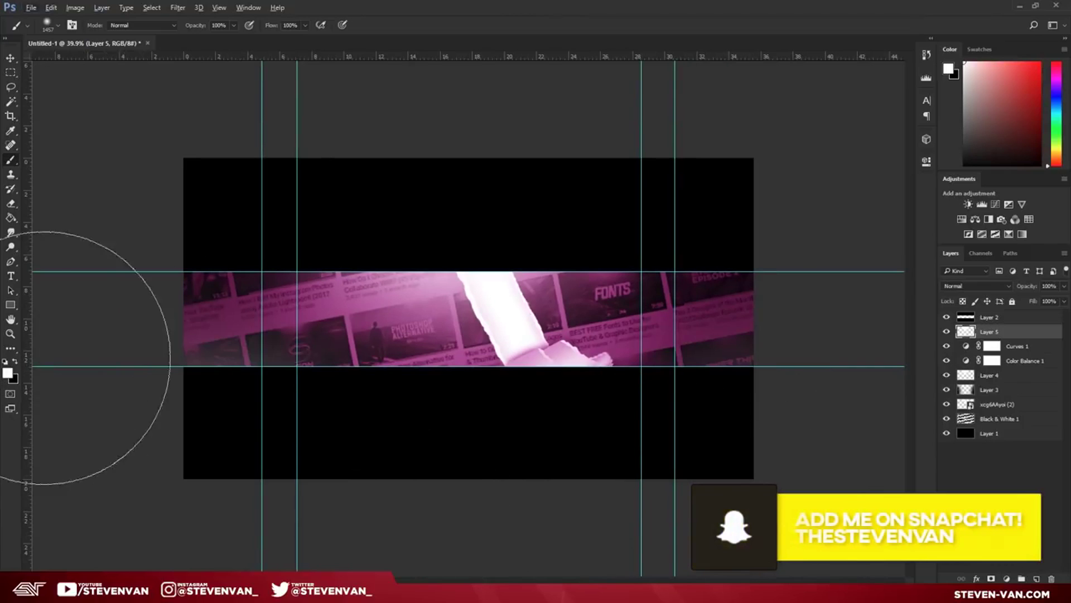
pyautogui.scroll(3, 287, 351)
pyautogui.click(13, 334)
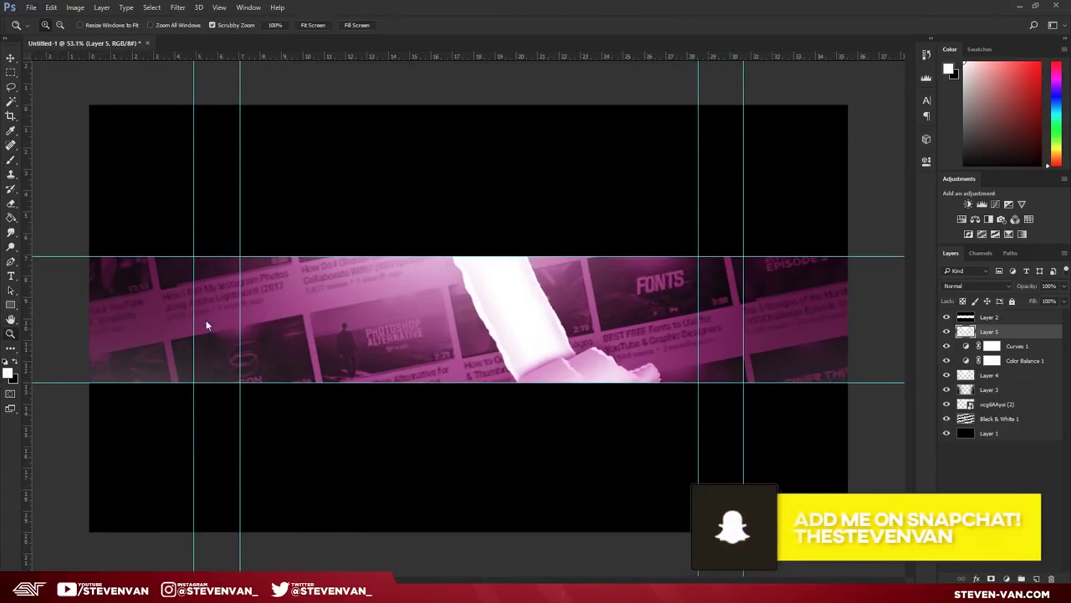
pyautogui.scroll(-4, 206, 325)
pyautogui.scroll(4, 206, 325)
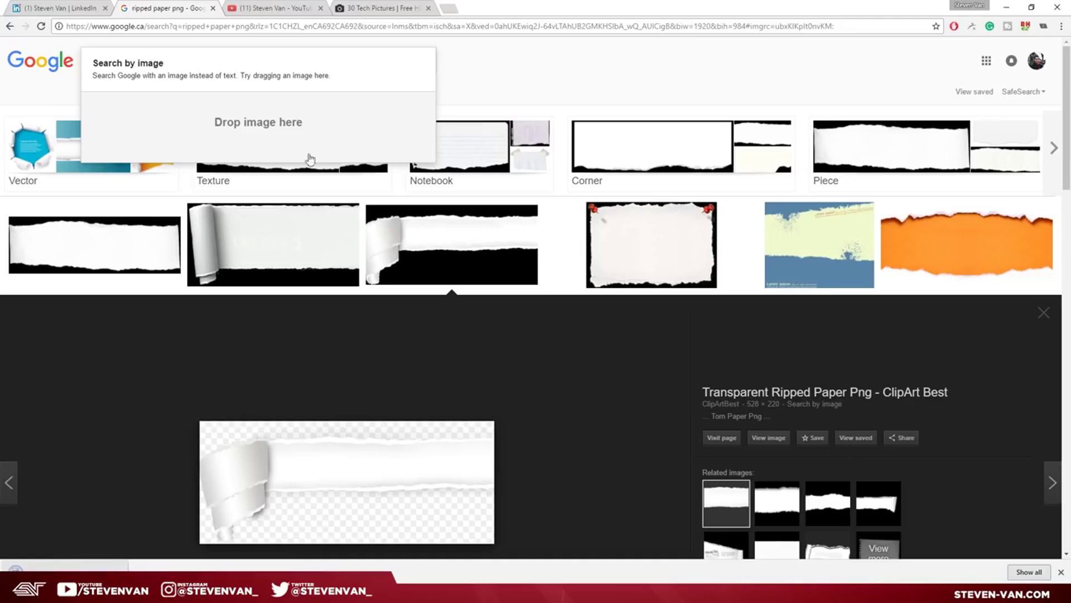
# Step: Switch to the browser and open dafont.com to look for a title font
pyautogui.scroll(-3, 307, 156)
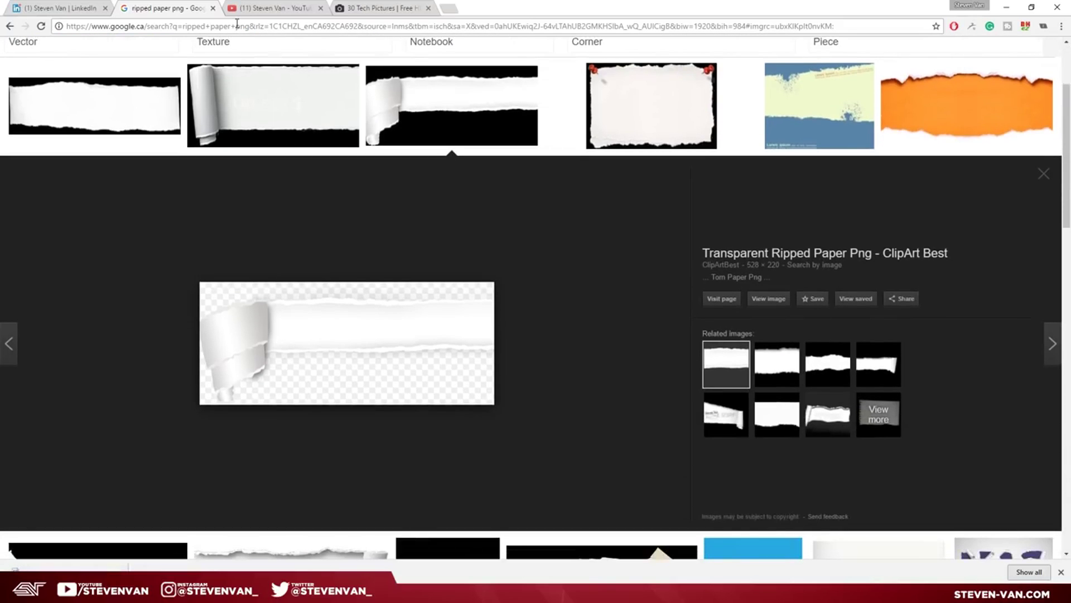
pyautogui.click(236, 25)
pyautogui.write('dafont.com')
pyautogui.press('Return')
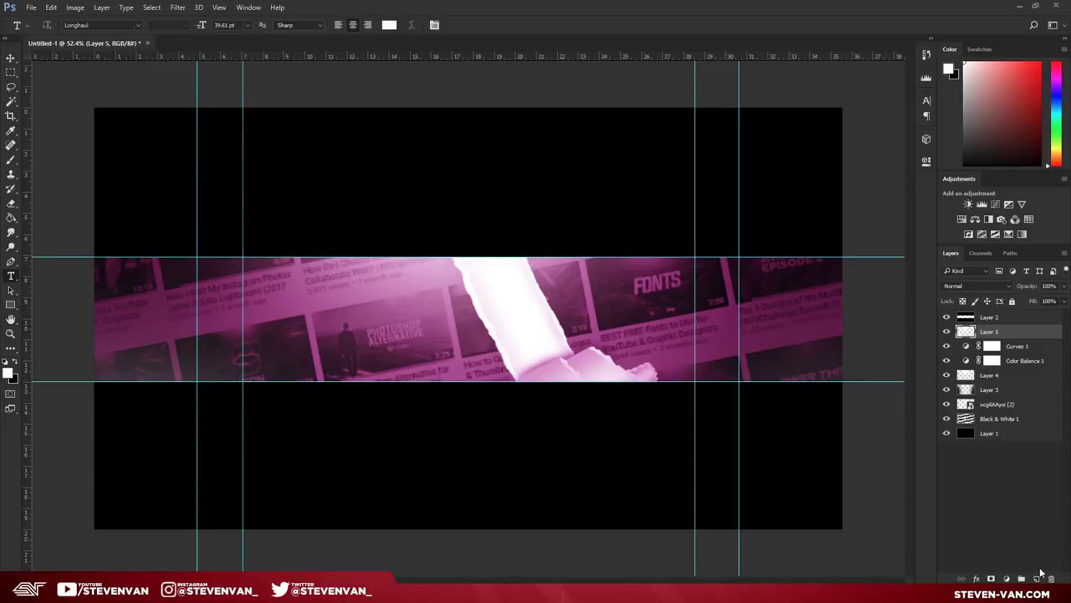
# Step: Create a text layer with the first word of the channel name in the Longhaul font, over the band's left half
pyautogui.click(1036, 578)
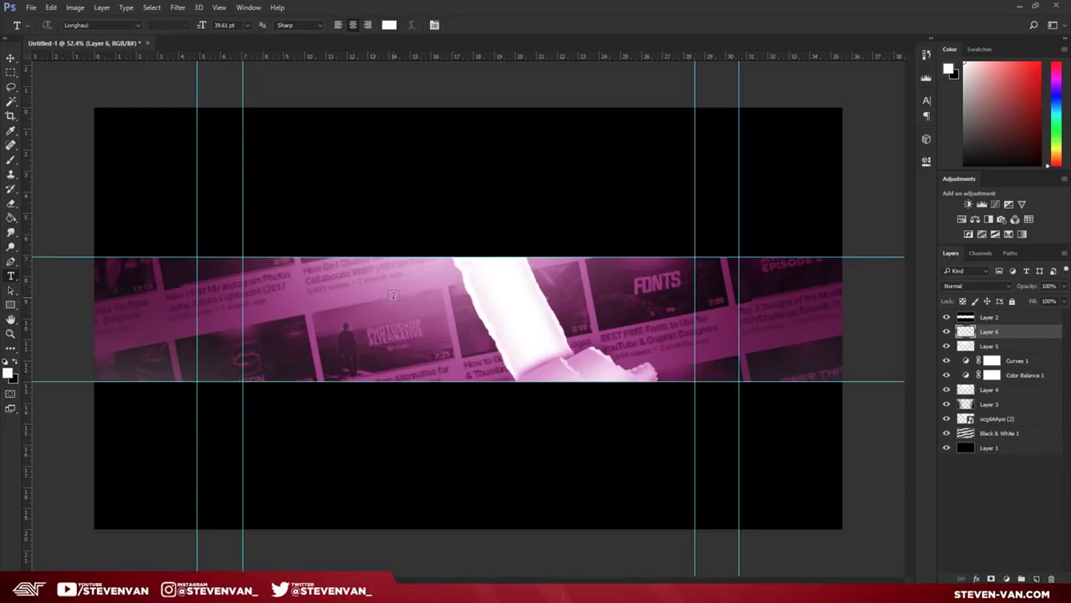
pyautogui.click(393, 295)
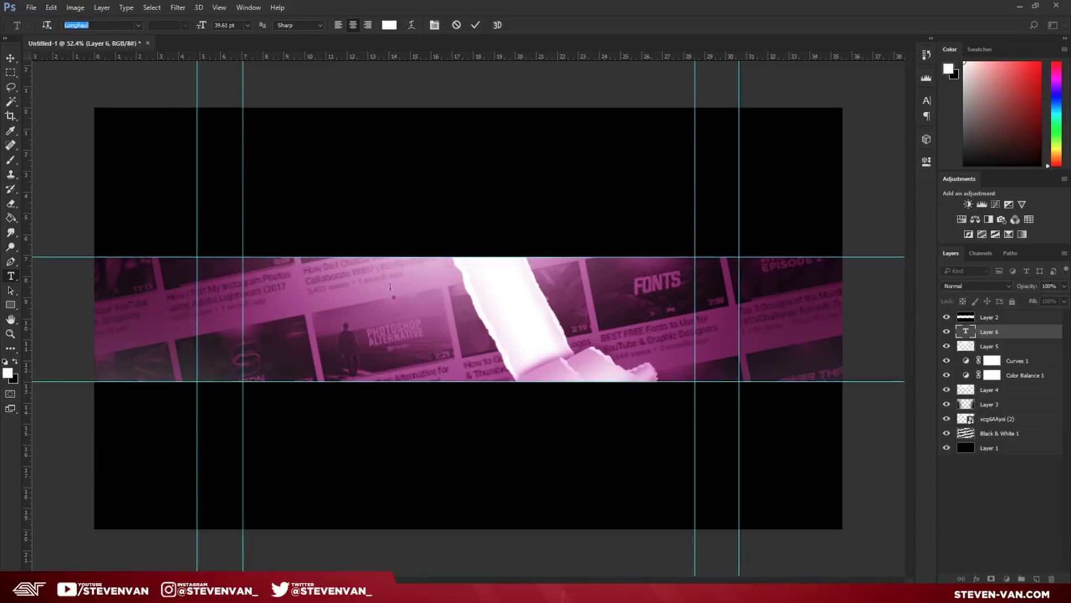
pyautogui.write('Steven')
pyautogui.hotkey('ctrl', 'Return')
# Step: Enlarge the first word of the channel name to about 135 pt
pyautogui.hotkey('ctrl', 't')
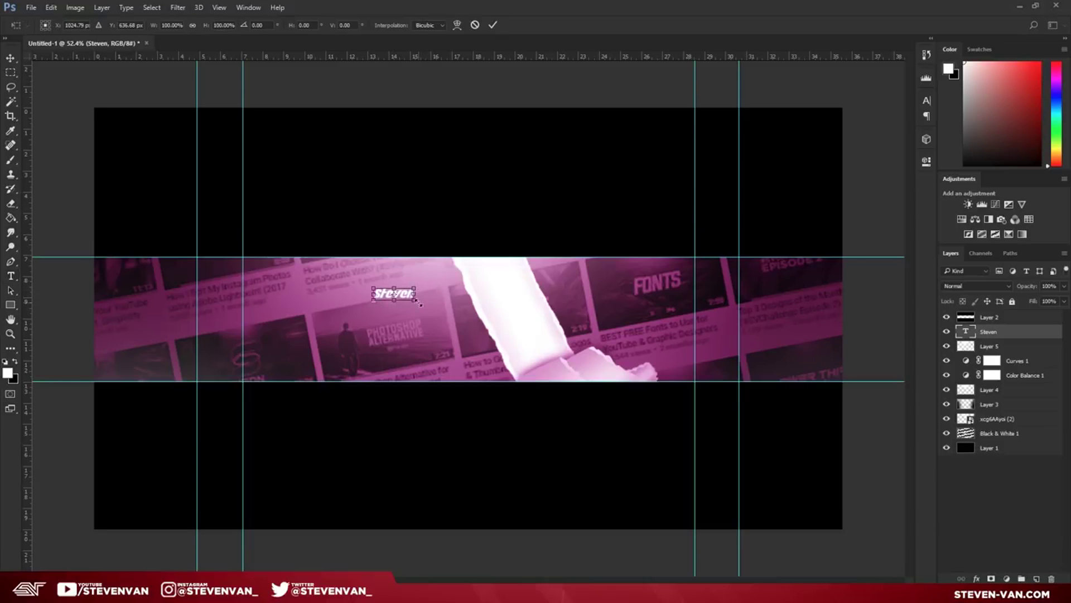
pyautogui.moveTo(416, 300)
pyautogui.mouseDown()
pyautogui.moveTo(550, 356)
pyautogui.moveTo(455, 333)
pyautogui.moveTo(424, 309)
pyautogui.mouseUp()
pyautogui.press('Return')
pyautogui.press('v')
pyautogui.hotkey('ctrl', 't')
pyautogui.press('Return')
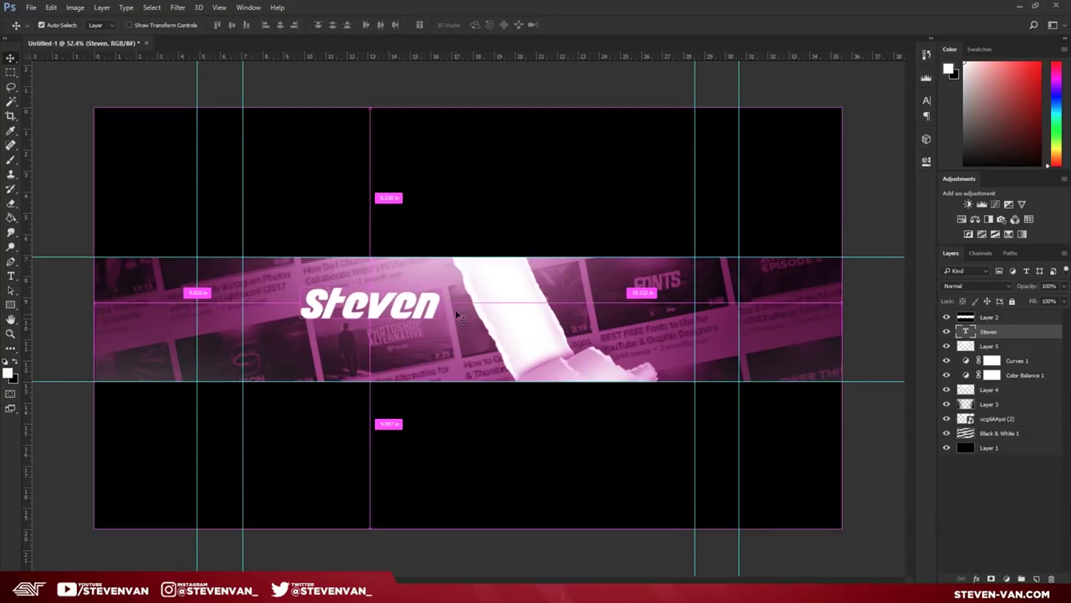
# Step: Duplicate the title text directly below the original and replace the copy's text with the second word of the channel name
pyautogui.moveTo(456, 278); pyautogui.dragTo(457, 315)
pyautogui.press('t')
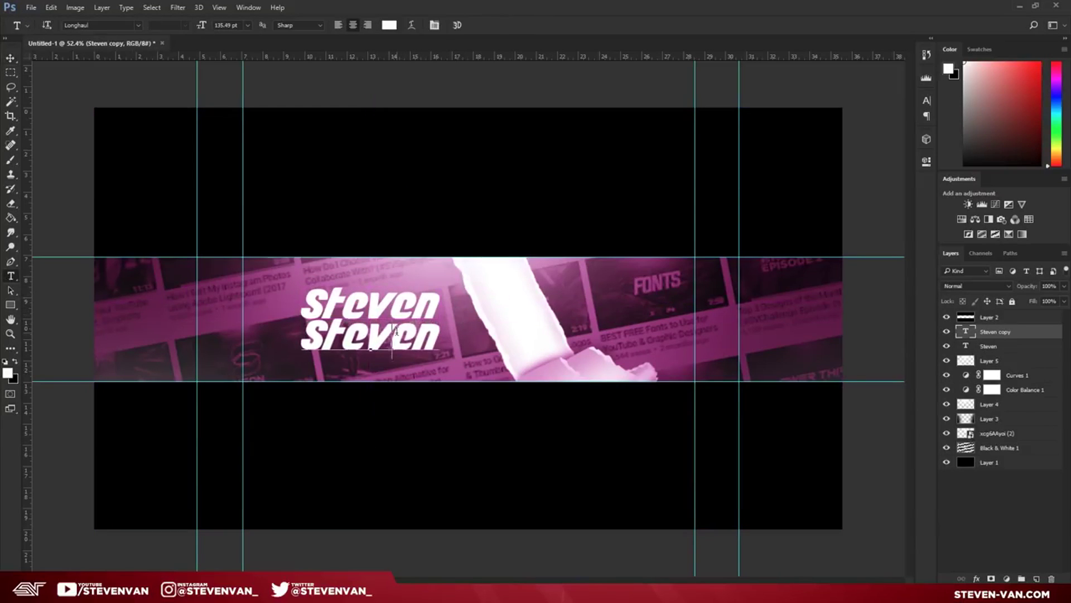
pyautogui.click(390, 334)
pyautogui.hotkey('ctrl', 'a')
pyautogui.write('Van')
pyautogui.hotkey('ctrl', 'Return')
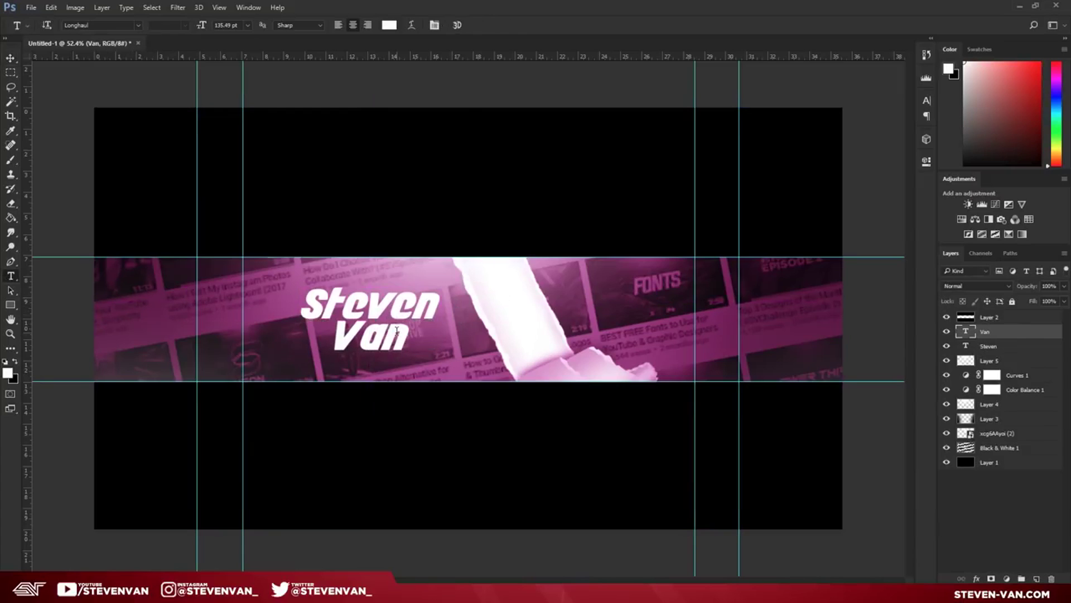
# Step: Scale the second title word to about 60%, place it under the end of the first word, and select both text layers
pyautogui.press('v')
pyautogui.hotkey('ctrl', 't')
pyautogui.moveTo(408, 360); pyautogui.dragTo(380, 344)
pyautogui.press('Return')
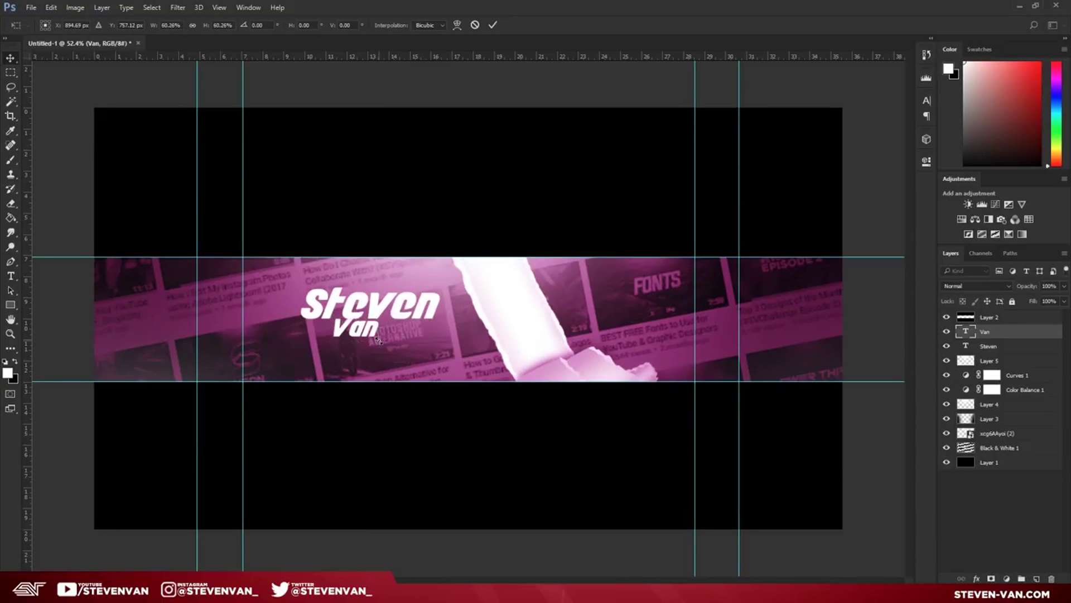
pyautogui.moveTo(458, 280); pyautogui.dragTo(489, 316)
pyautogui.keyDown('ctrl'); pyautogui.click(989, 350); pyautogui.keyUp('ctrl')
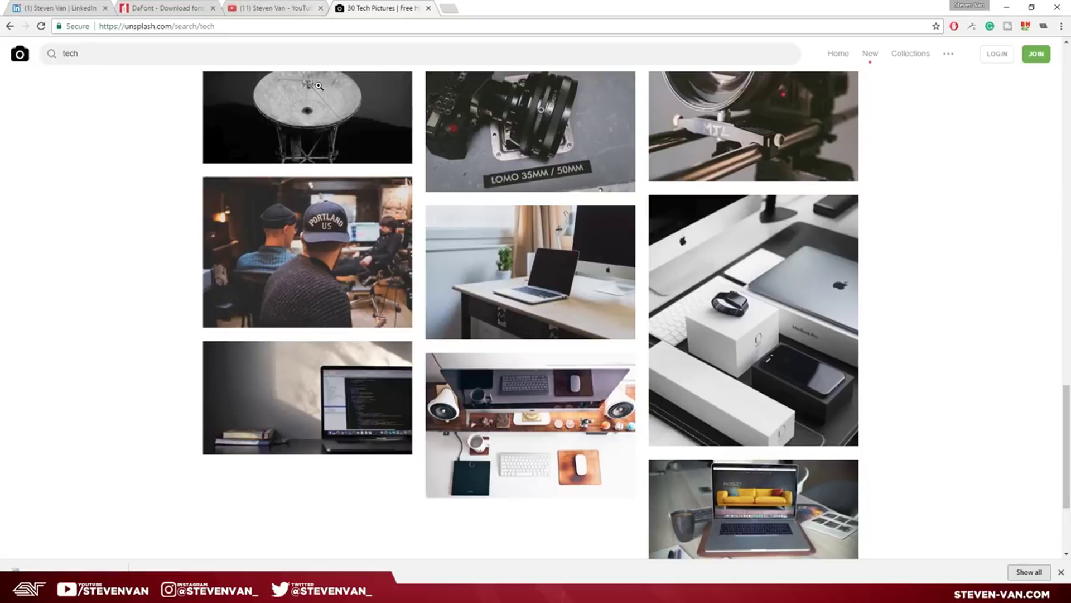
# Step: Switch to the browser and download the black-and-white photo of boxed Apple devices from the Unsplash tech results
pyautogui.scroll(6, 204, 56)
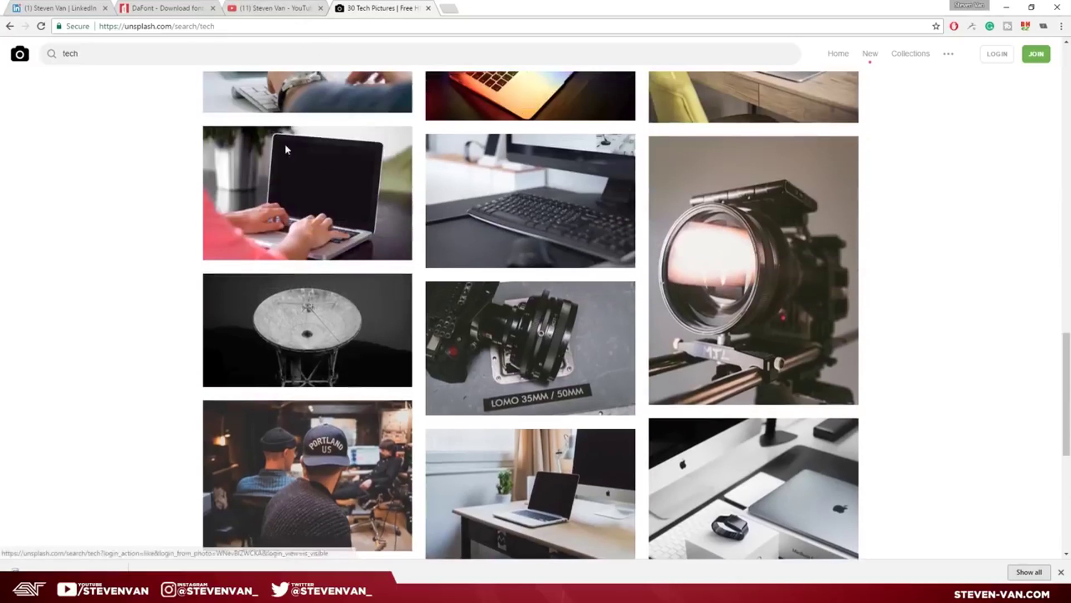
pyautogui.scroll(-5, 815, 390)
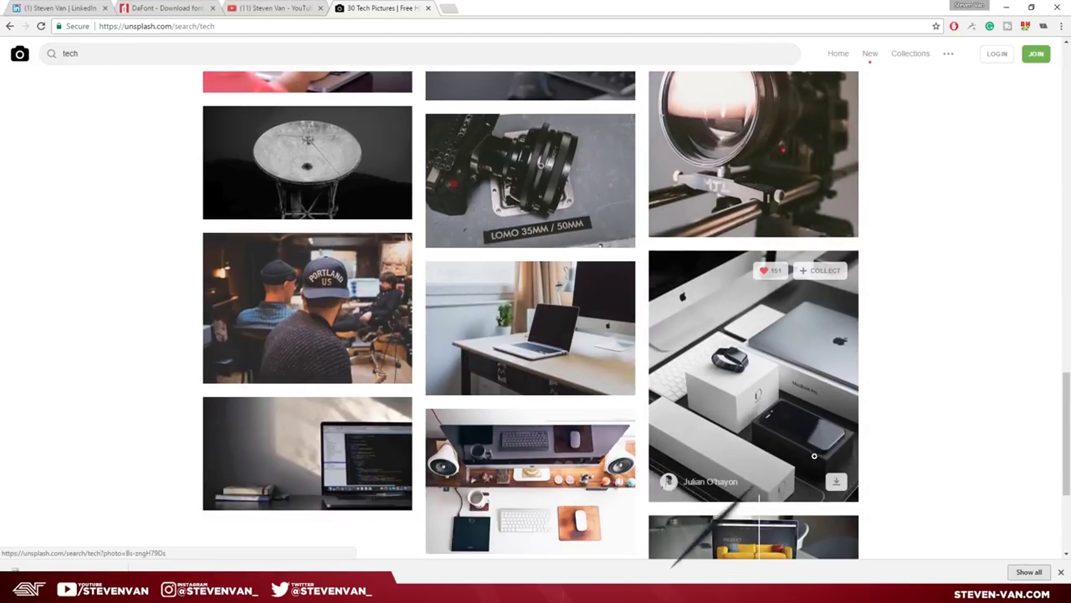
pyautogui.click(837, 481)
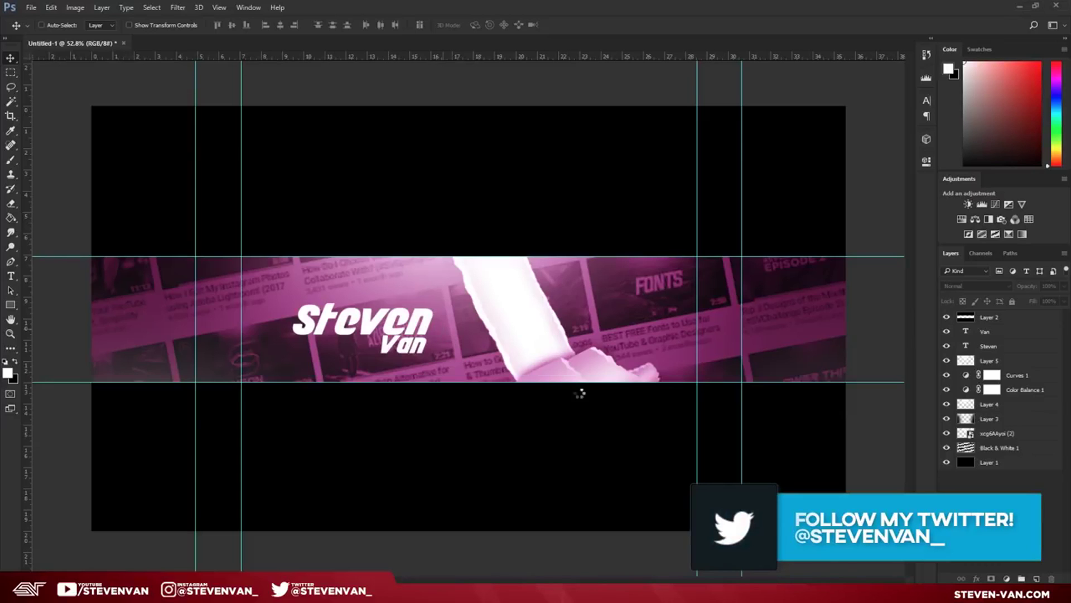
# Step: Place the downloaded device photo in the banner document and move its layer directly below the Color Balance 1 adjustment
pyautogui.scroll(-3, 482, 301)
pyautogui.press('Return')
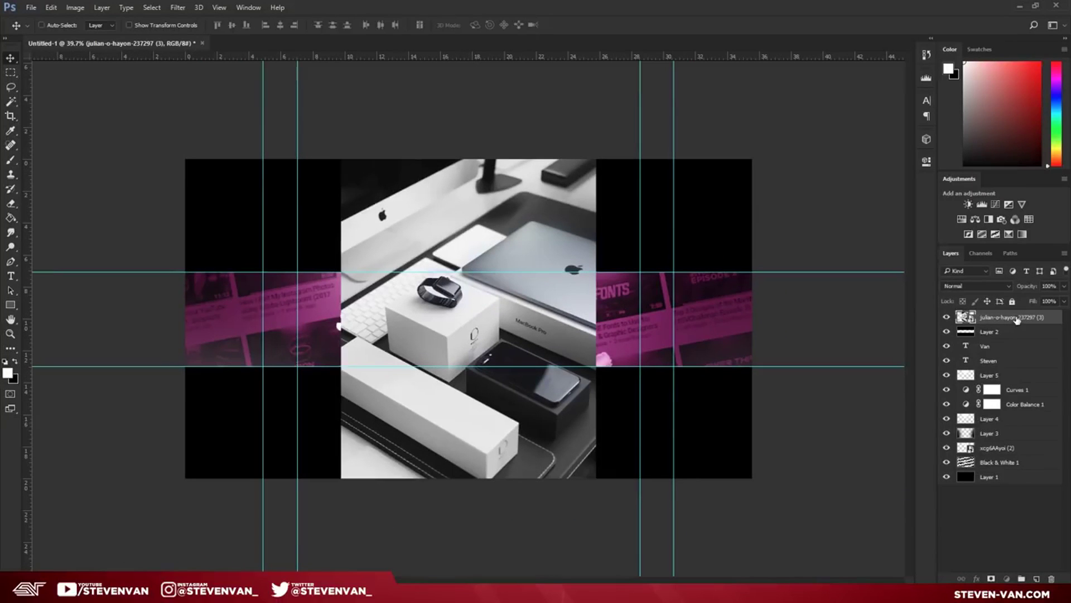
pyautogui.moveTo(1016, 319); pyautogui.dragTo(1032, 410)
# Step: Scale the device photo up to span the banner's full width and position it behind the title
pyautogui.moveTo(509, 317); pyautogui.dragTo(363, 313)
pyautogui.hotkey('ctrl', 't')
pyautogui.moveTo(451, 153); pyautogui.dragTo(747, 64)
pyautogui.moveTo(756, 475); pyautogui.dragTo(884, 558)
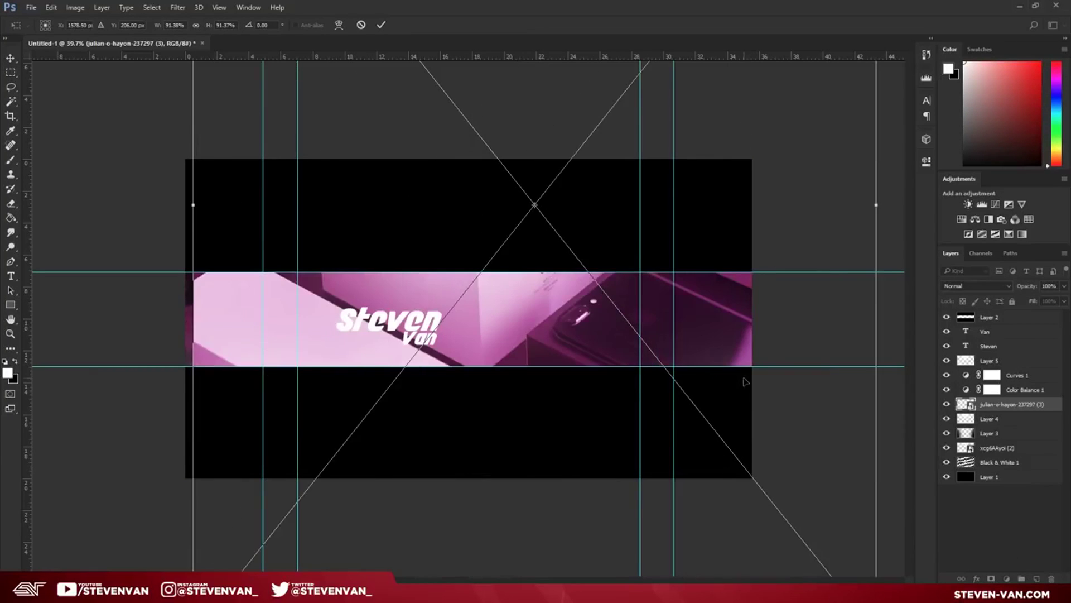
pyautogui.moveTo(746, 382); pyautogui.dragTo(689, 366)
pyautogui.press('Return')
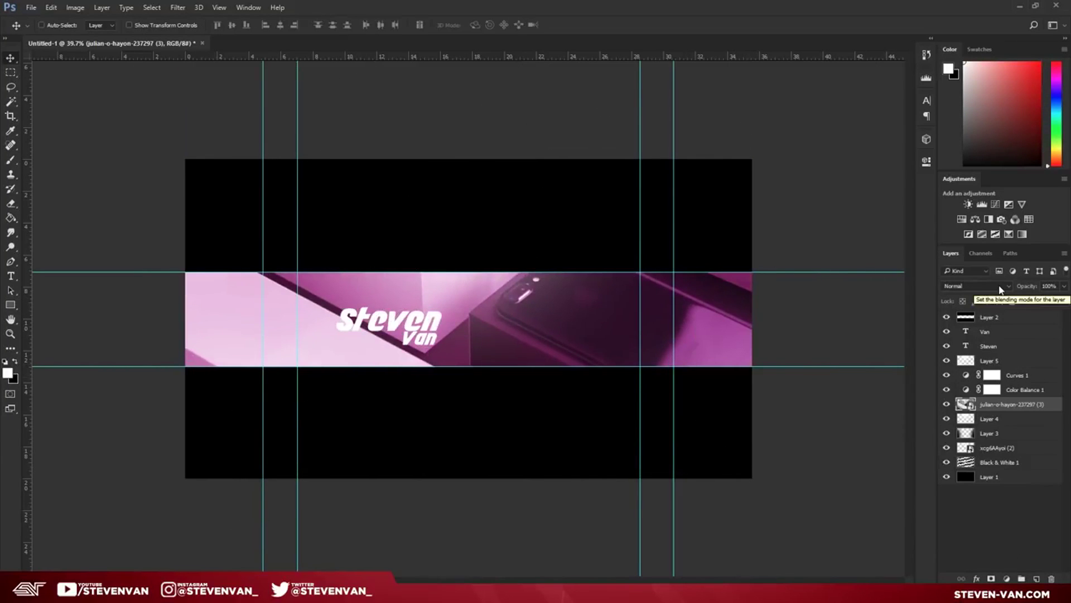
# Step: Set the device photo's blend mode to Soft Light and shift the photo within the band
pyautogui.click(1000, 289)
pyautogui.click(960, 401)
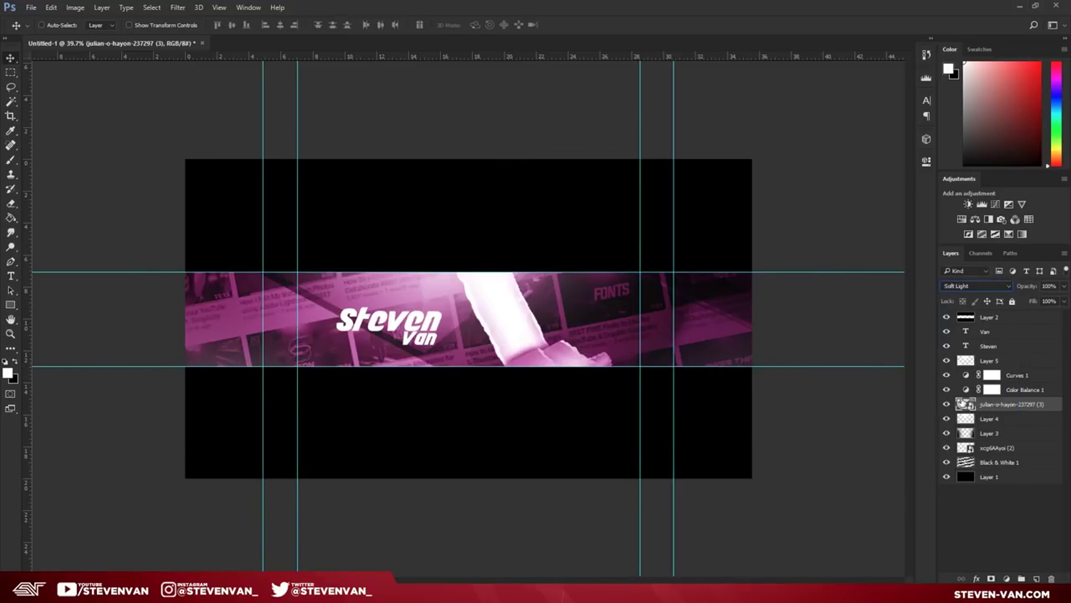
pyautogui.moveTo(438, 298); pyautogui.dragTo(413, 268)
pyautogui.moveTo(716, 300); pyautogui.dragTo(747, 301)
# Step: Add a Hue/Saturation adjustment, move it above the text layers and shift its hue
pyautogui.click(961, 219)
pyautogui.moveTo(821, 231); pyautogui.dragTo(782, 250)
pyautogui.moveTo(1015, 408); pyautogui.dragTo(990, 323)
pyautogui.moveTo(808, 233); pyautogui.dragTo(847, 233)
# Step: Add a Color Balance adjustment with midtone blue +100 and, above it, a Hue/Saturation adjustment with hue -61
pyautogui.click(978, 221)
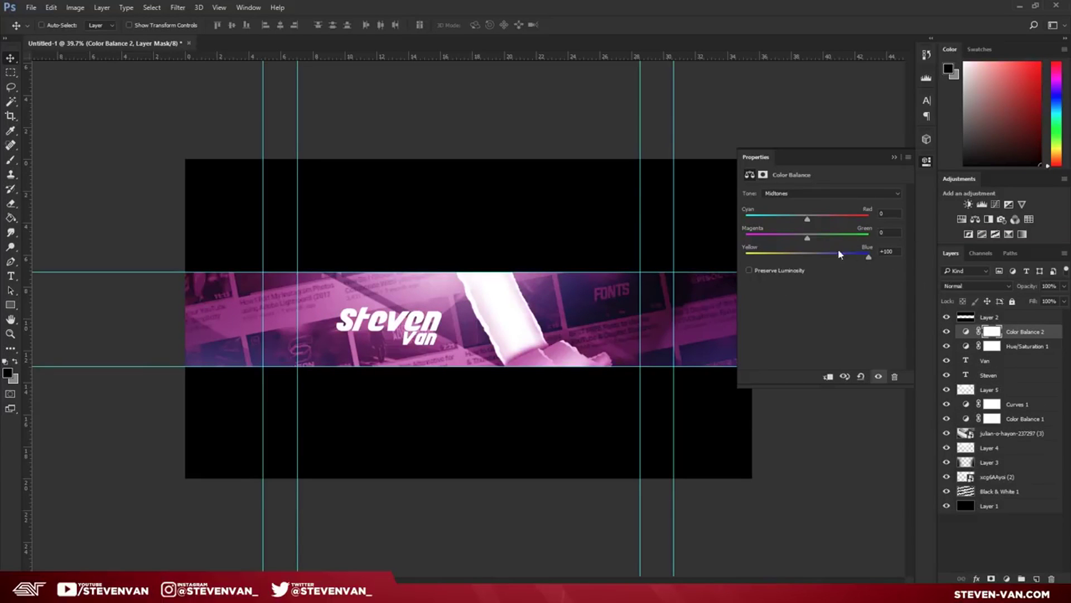
pyautogui.moveTo(793, 222); pyautogui.dragTo(740, 247)
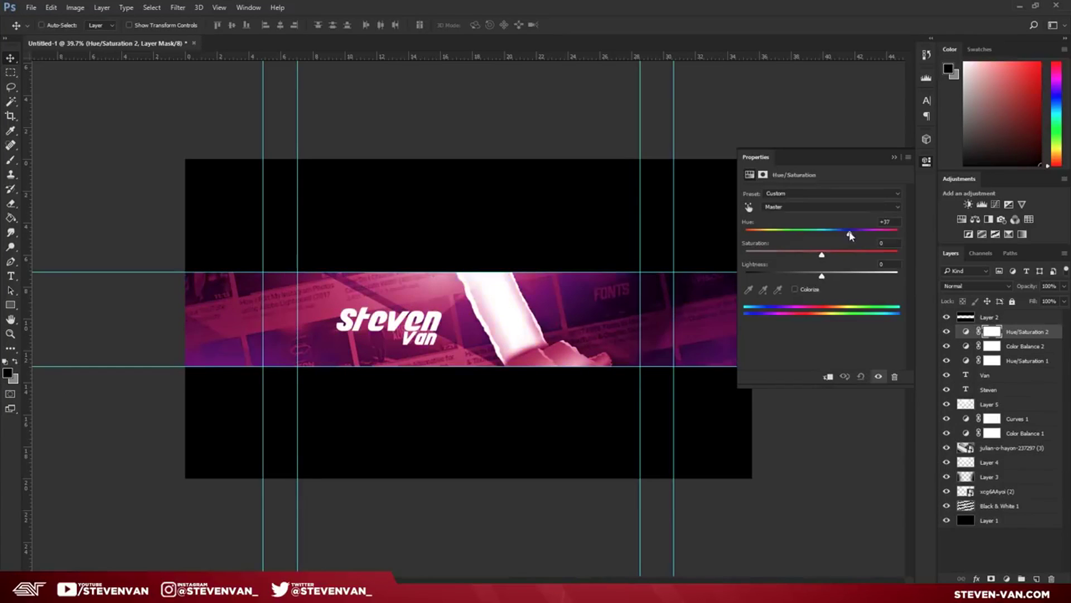
pyautogui.moveTo(848, 235); pyautogui.dragTo(775, 239)
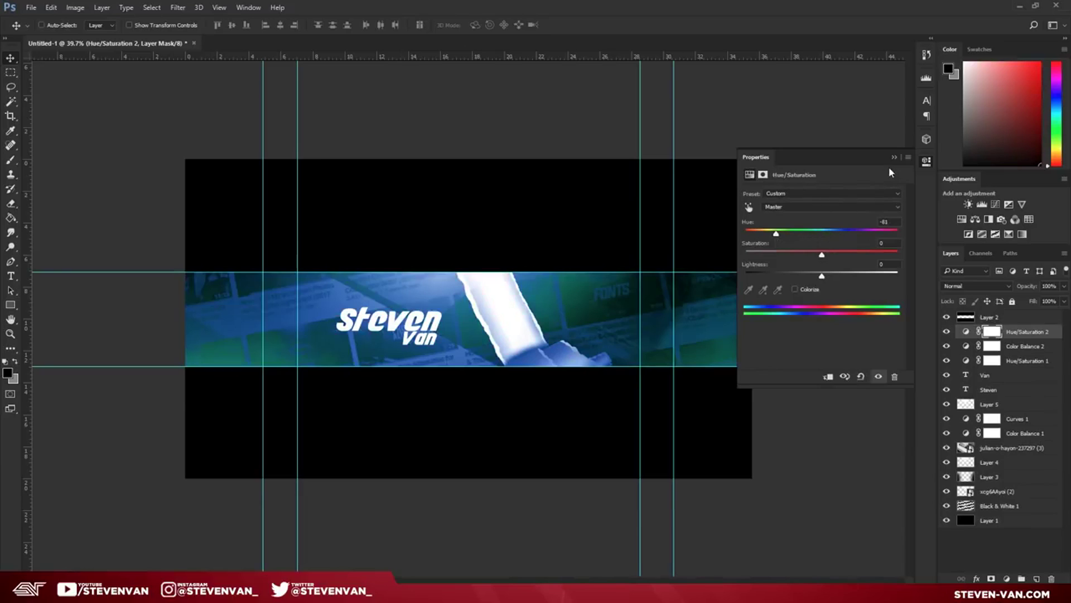
pyautogui.click(894, 157)
pyautogui.scroll(5, 595, 319)
pyautogui.scroll(-2, 597, 322)
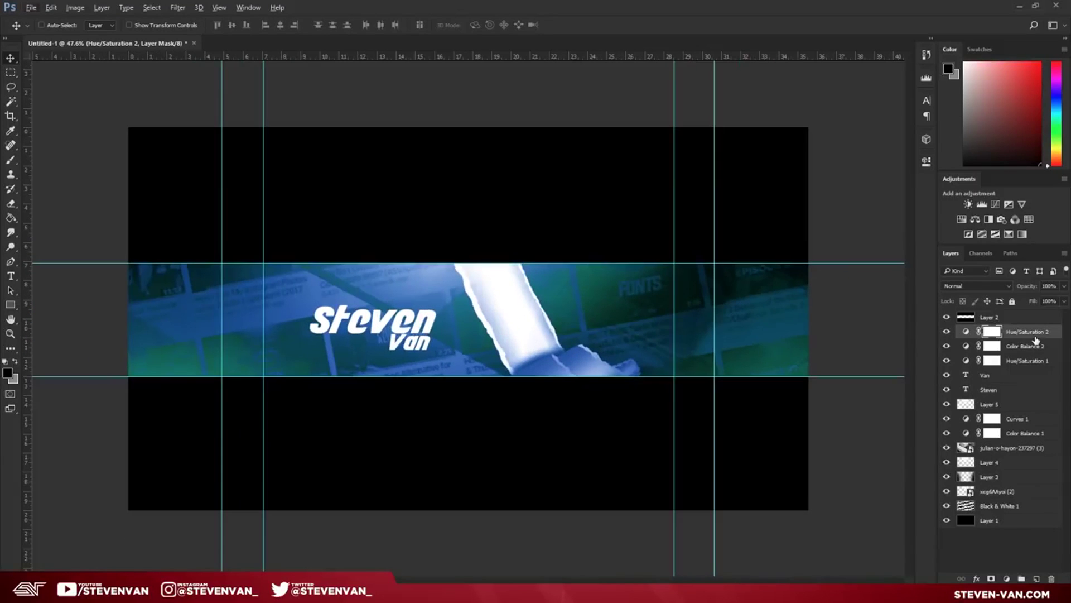
# Step: Duplicate all layers from Hue/Saturation 2 down to Layer 1 and merge the copies into one layer
pyautogui.click(1035, 339)
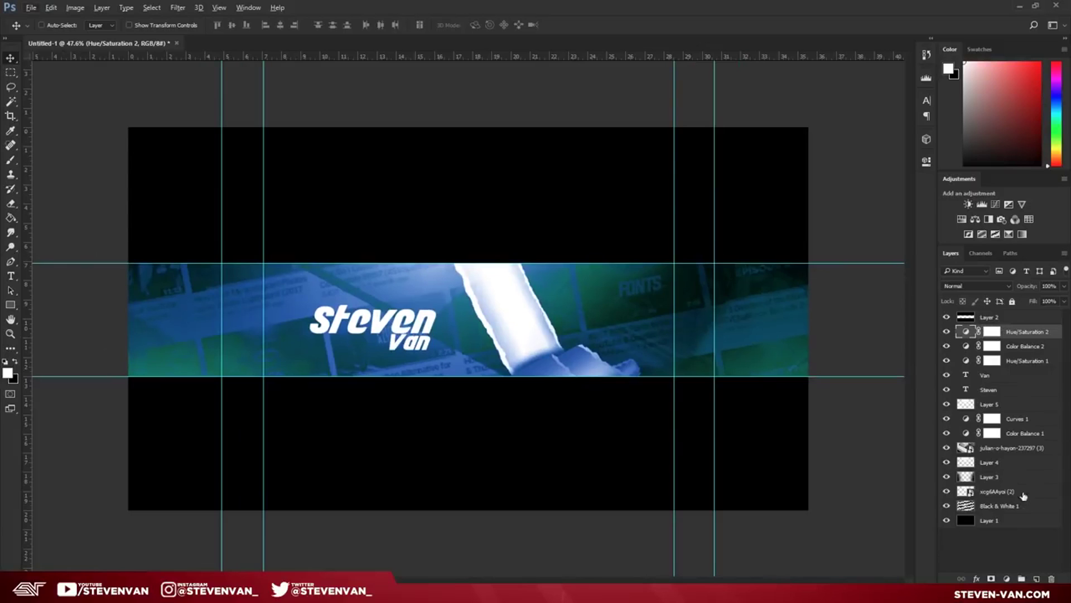
pyautogui.keyDown('shift'); pyautogui.click(1022, 519); pyautogui.keyUp('shift')
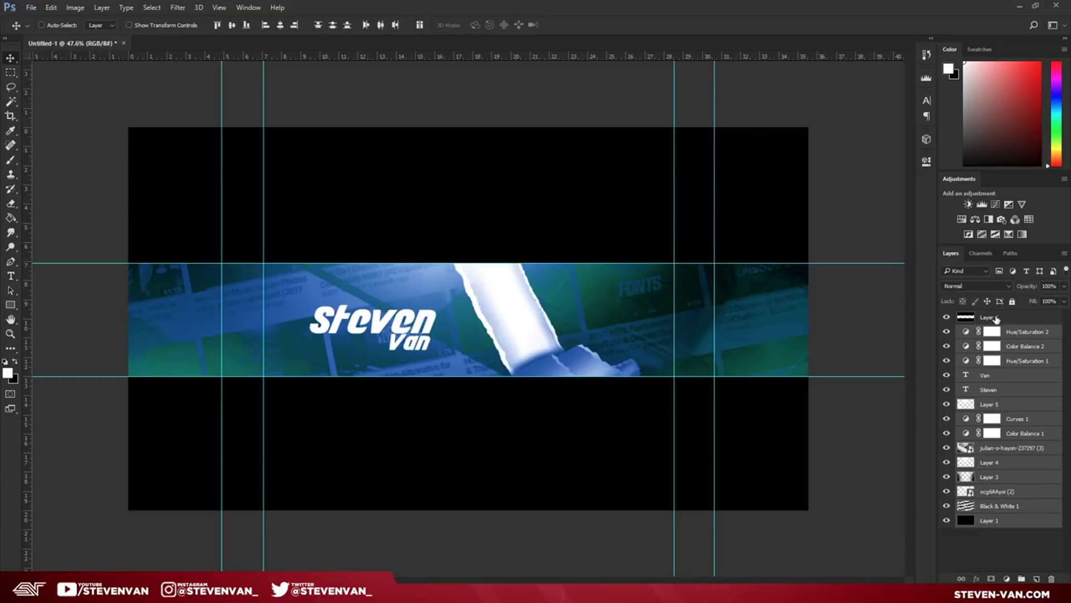
pyautogui.click(1031, 335)
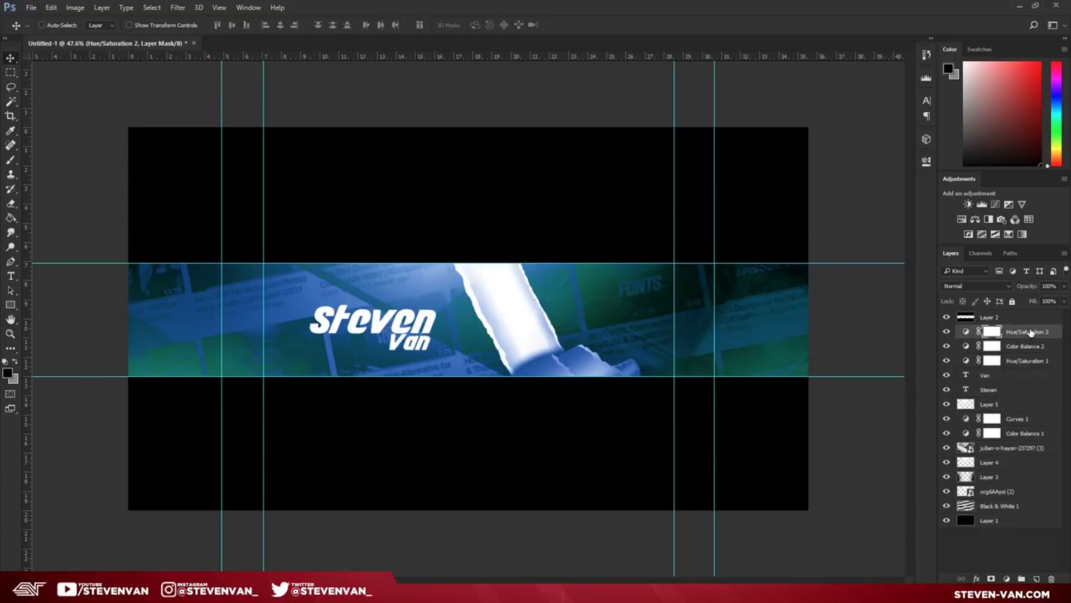
pyautogui.keyDown('shift'); pyautogui.click(1028, 519); pyautogui.keyUp('shift')
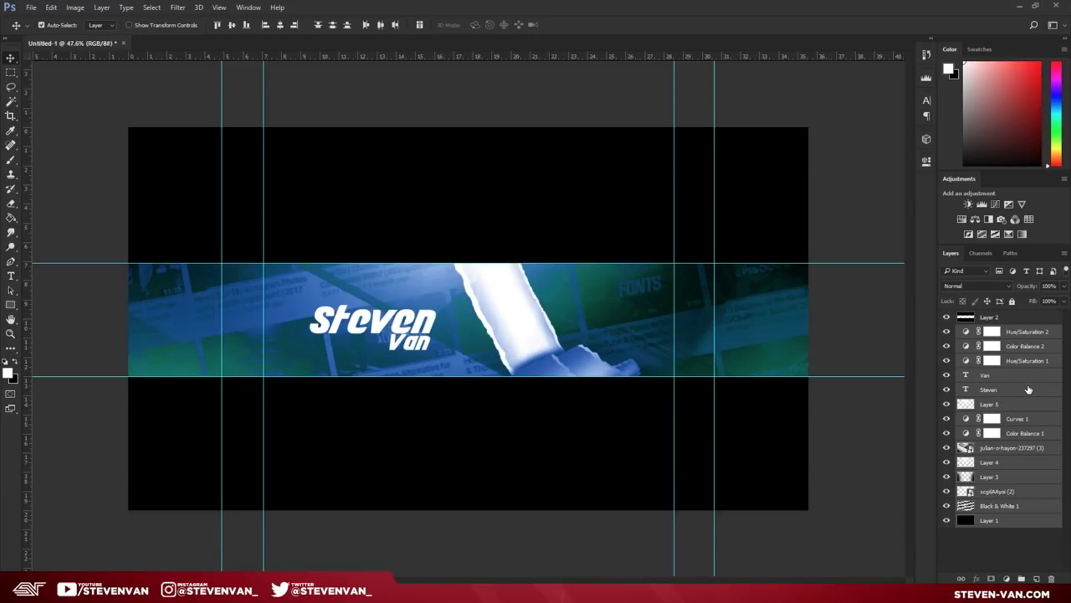
pyautogui.hotkey('ctrl', 'j')
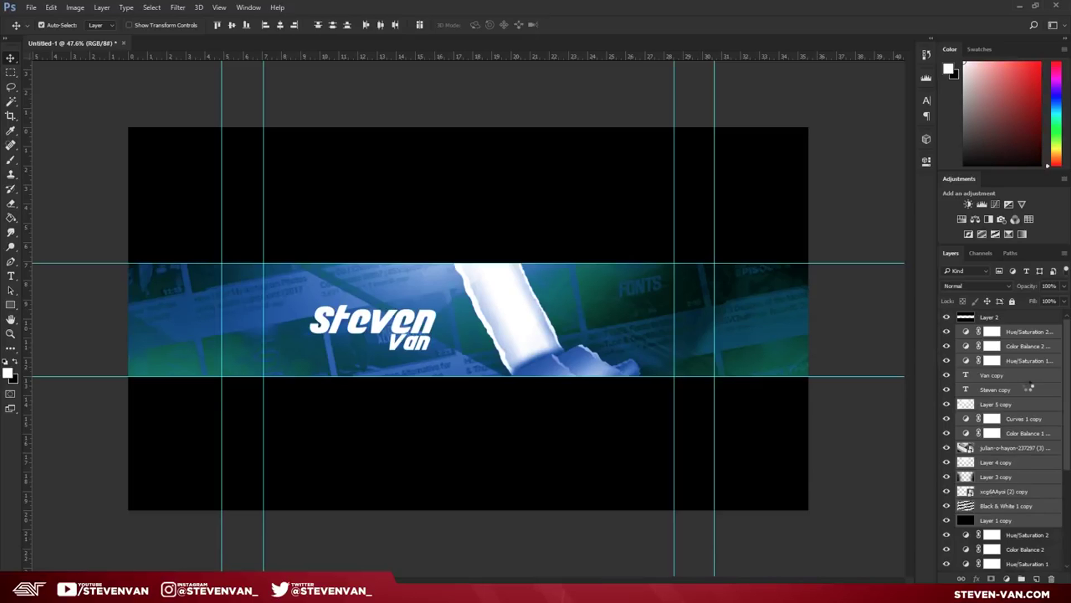
pyautogui.hotkey('ctrl', 'e')
# Step: Select the band between the horizontal guides on the merged copy and isolate it on its own layer
pyautogui.press('m')
pyautogui.moveTo(129, 263); pyautogui.dragTo(826, 380)
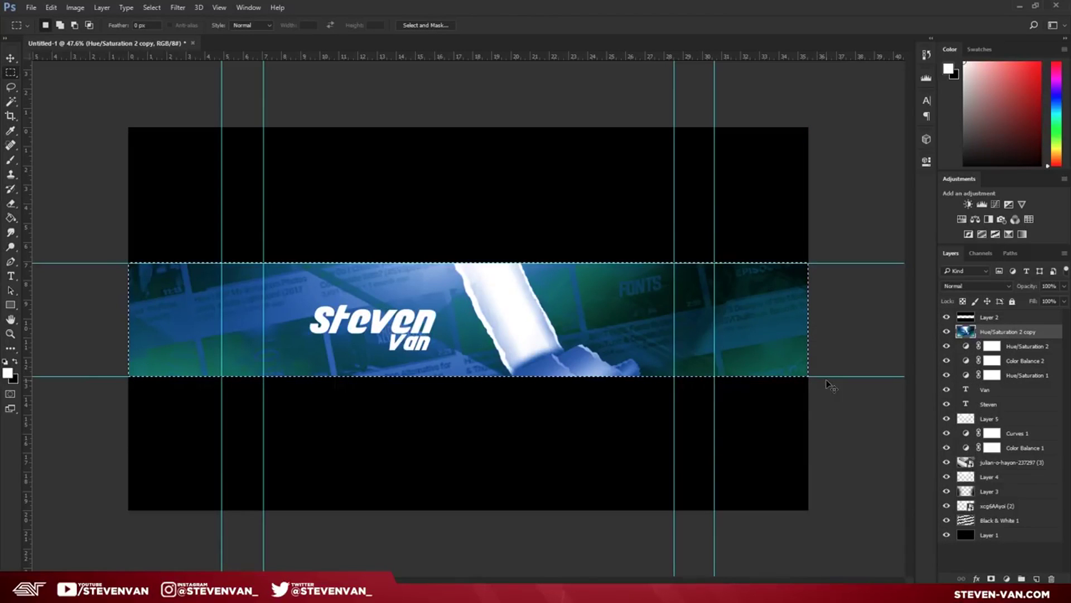
pyautogui.hotkey('ctrl', 'x')
pyautogui.press('Delete')
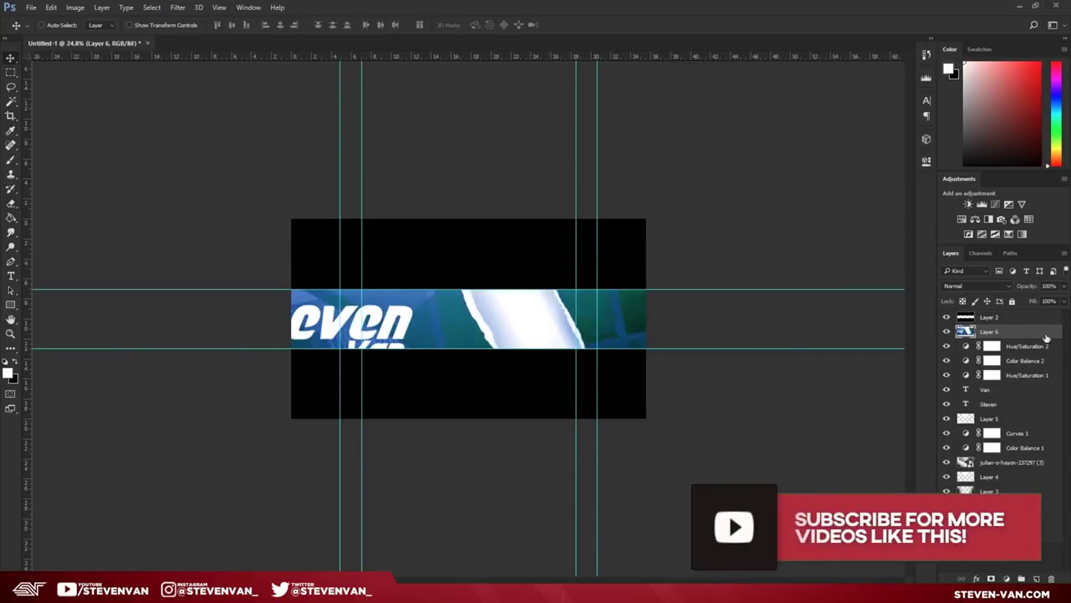
# Step: Move the isolated band layer to the top of the stack and enlarge it to fill the whole canvas
pyautogui.moveTo(1025, 331); pyautogui.dragTo(1016, 311)
pyautogui.scroll(-2, 742, 350)
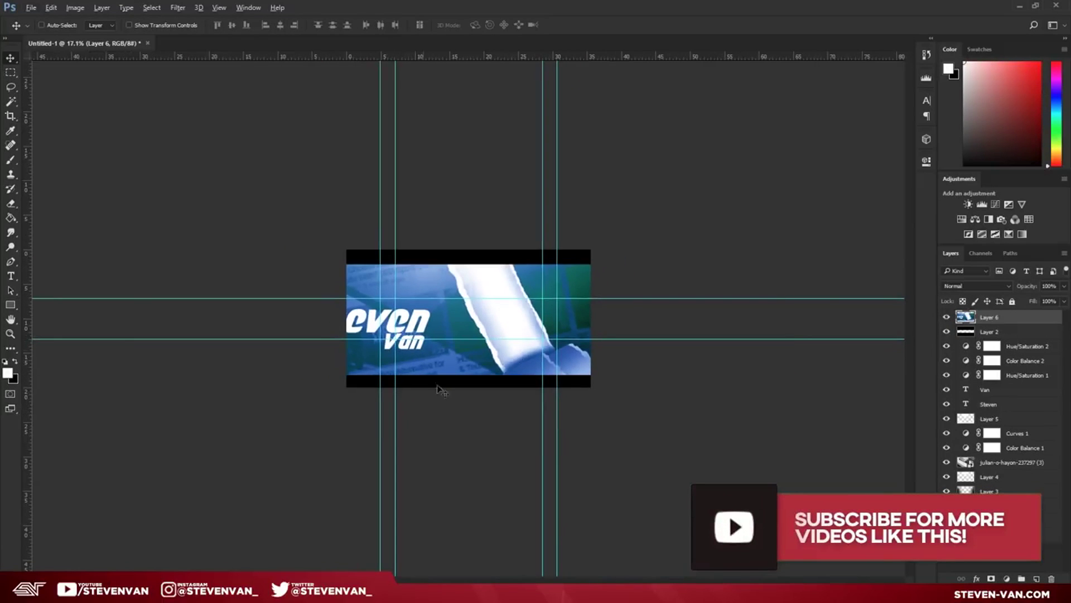
pyautogui.hotkey('ctrl', 't')
pyautogui.moveTo(792, 379); pyautogui.dragTo(699, 325)
pyautogui.press('Return')
# Step: Apply a Gaussian Blur to the enlarged band layer, strong enough to soften the title lettering
pyautogui.hotkey('ctrl', '+')
pyautogui.hotkey('ctrl', '+')
pyautogui.click(178, 7)
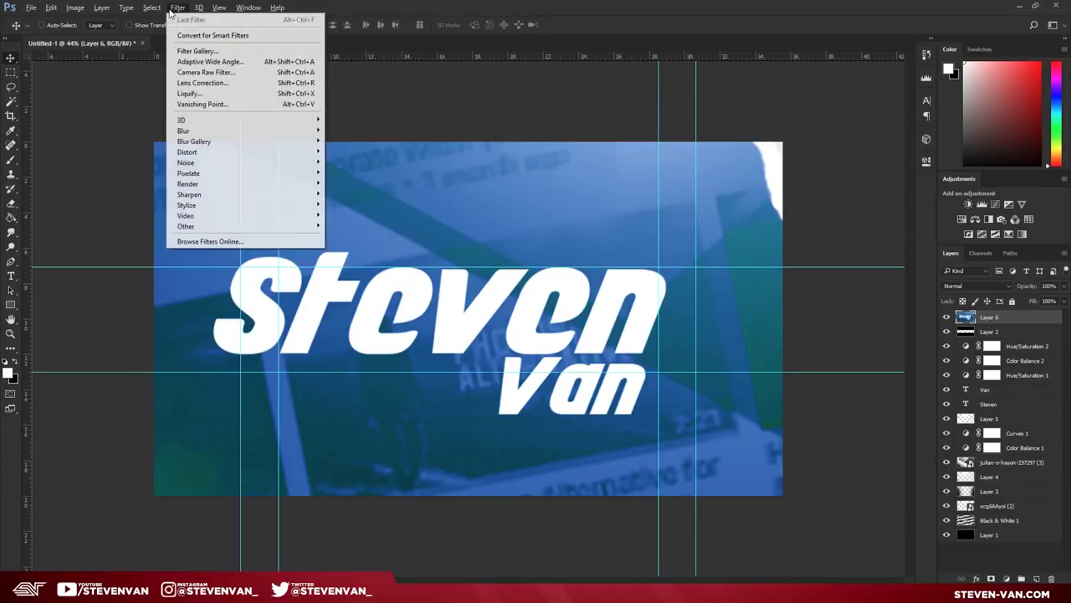
pyautogui.moveTo(203, 136)
pyautogui.click(358, 173)
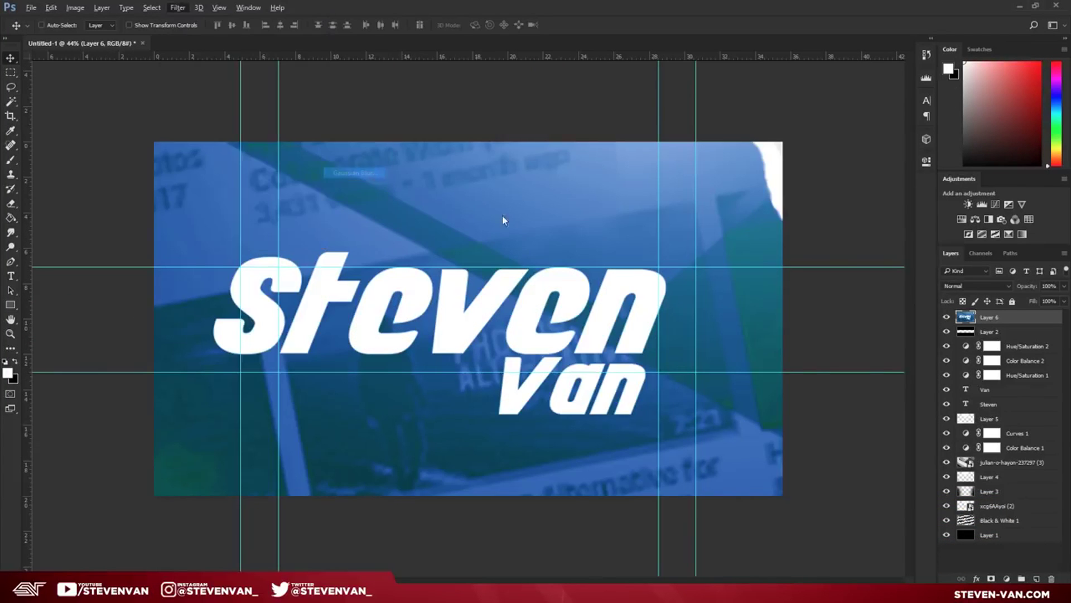
pyautogui.moveTo(848, 264); pyautogui.dragTo(830, 267)
pyautogui.press('Return')
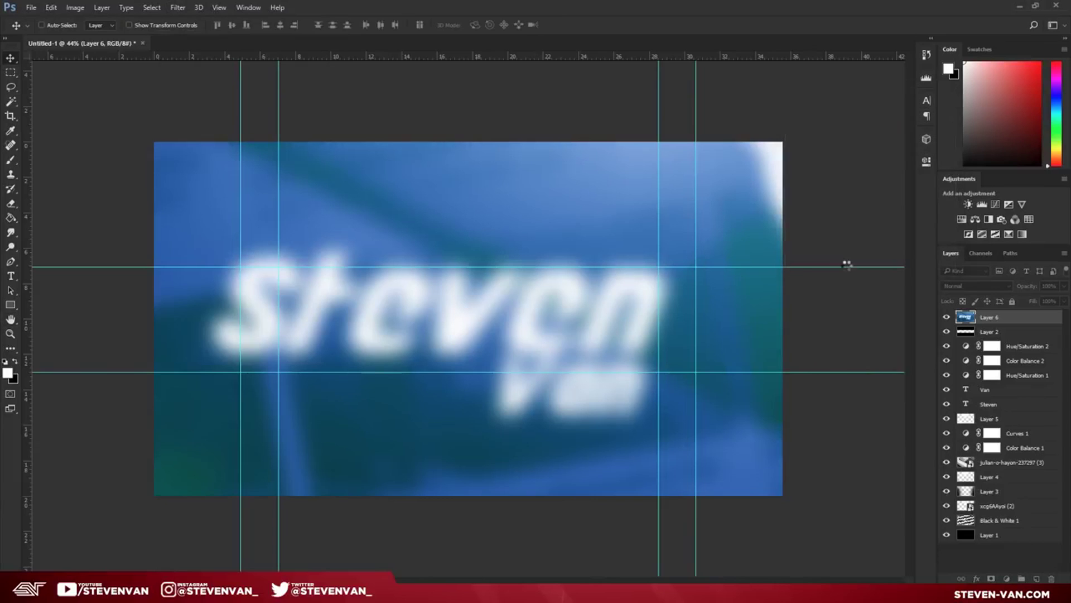
# Step: Delete the area between the two horizontal guides from the blurred layer to uncover the sharp band
pyautogui.click(10, 73)
pyautogui.moveTo(144, 264); pyautogui.dragTo(806, 369)
pyautogui.press('Delete')
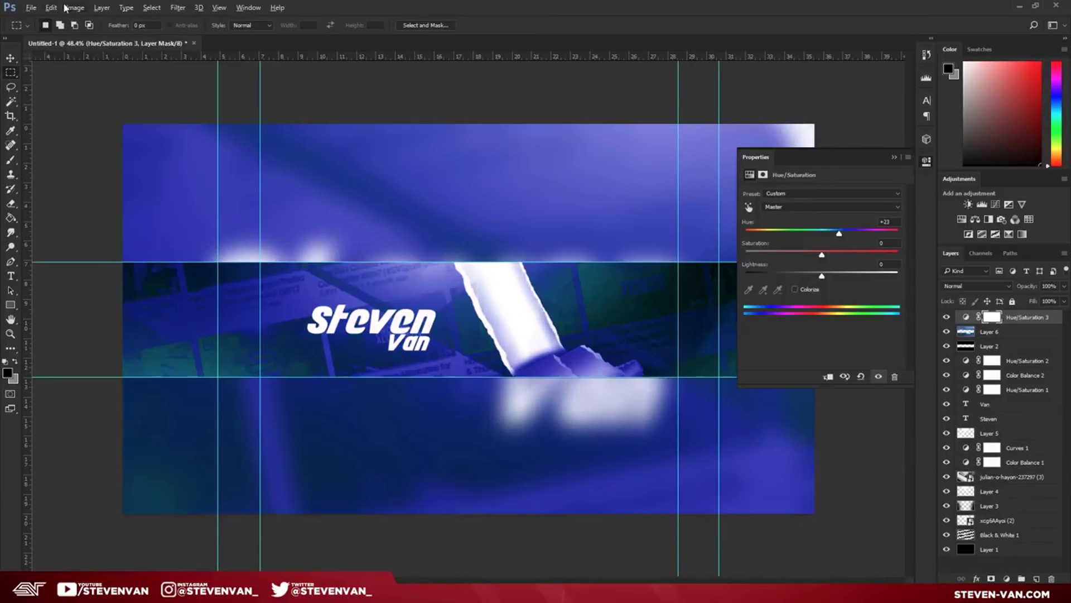
# Step: Open the export dialog for the banner image
pyautogui.click(31, 7)
pyautogui.moveTo(84, 168)
pyautogui.click(240, 210)
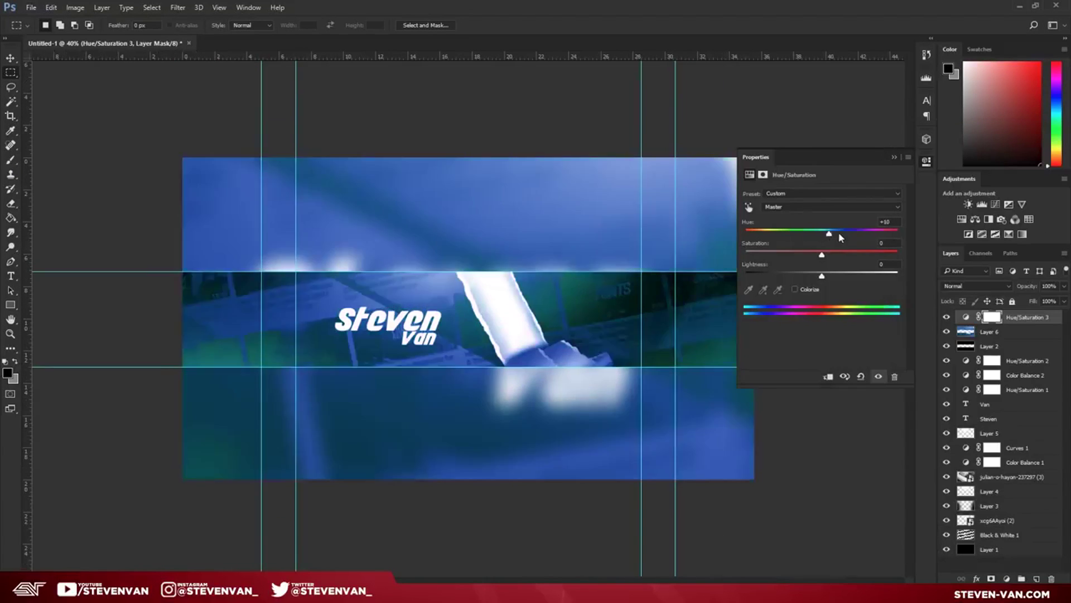
# Step: Set the hue of the topmost Hue/Saturation adjustment to +23 to shift the whole banner toward blue-violet
pyautogui.moveTo(825, 233)
pyautogui.mouseDown()
pyautogui.moveTo(876, 233)
pyautogui.moveTo(841, 242)
pyautogui.mouseUp()
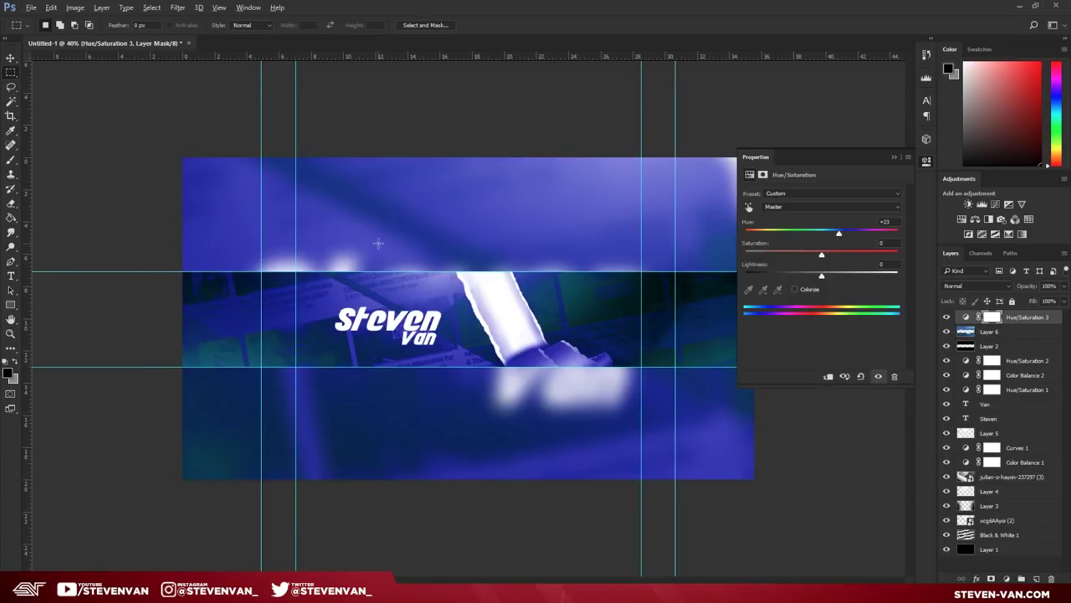
pyautogui.scroll(2, 491, 233)
pyautogui.scroll(-3, 427, 312)
pyautogui.scroll(6, 427, 312)
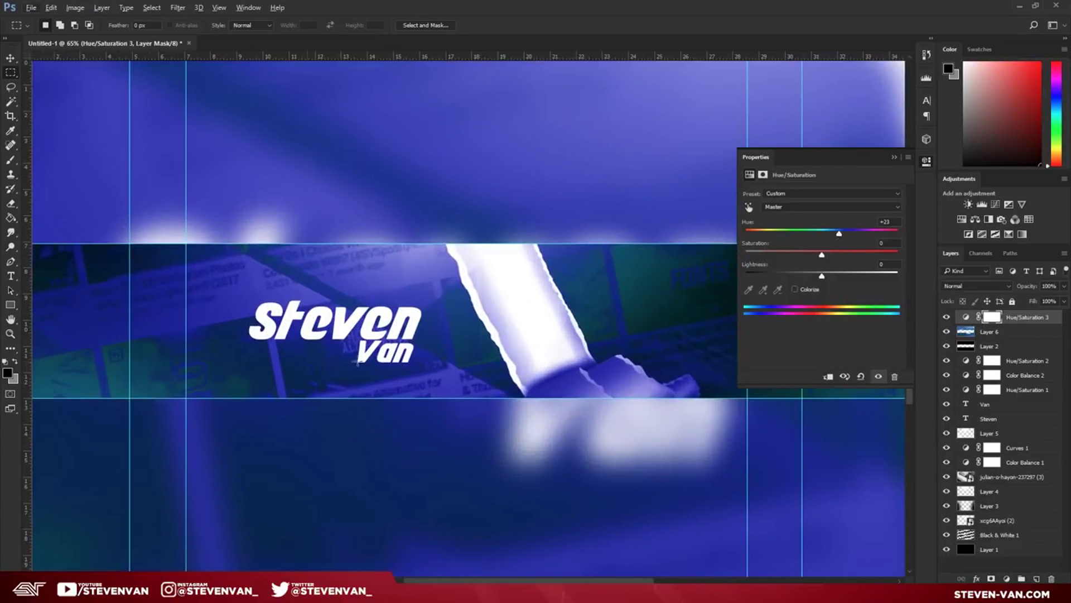
pyautogui.scroll(-2, 372, 349)
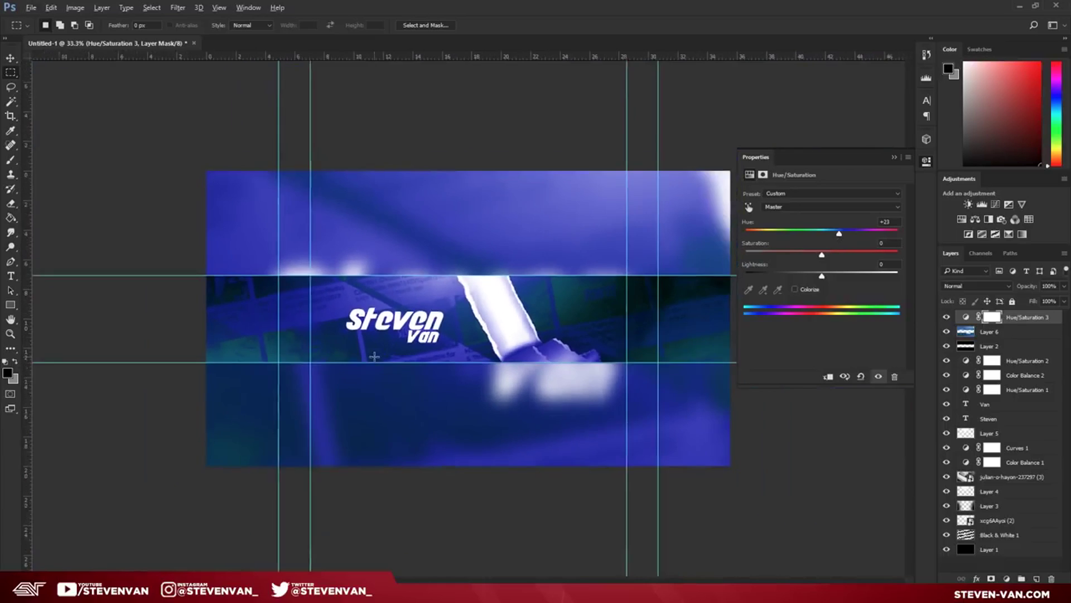
pyautogui.click(894, 158)
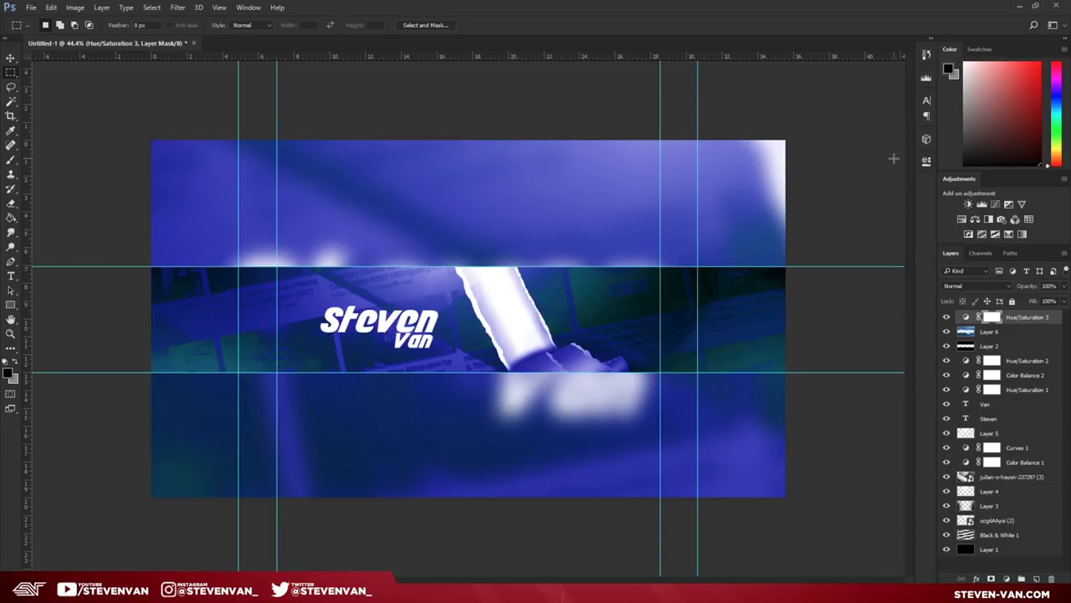